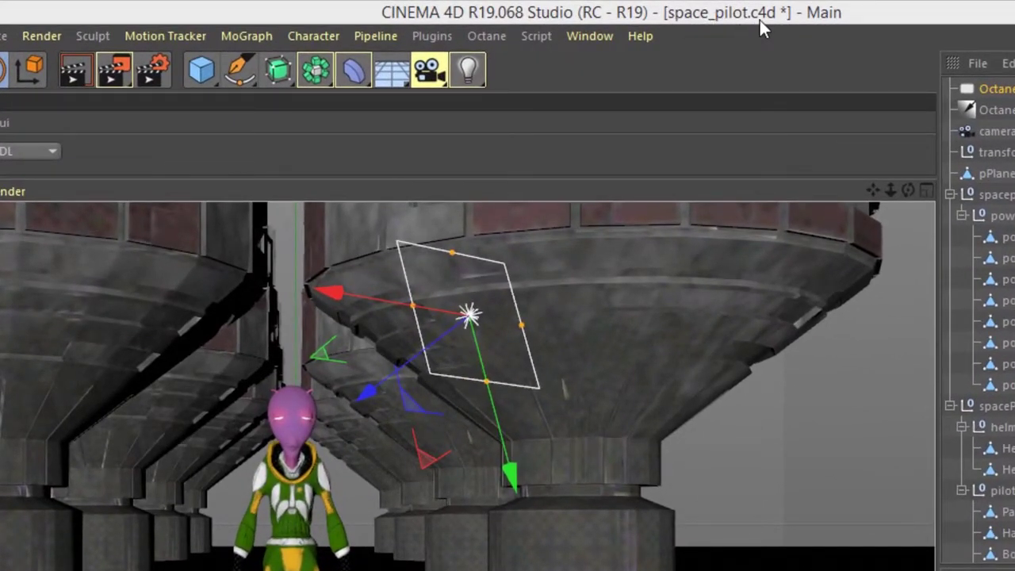
Open the Octane Live Viewer 3.08.2-R3 window and move and resize it over the viewport.
left_click(498, 41)
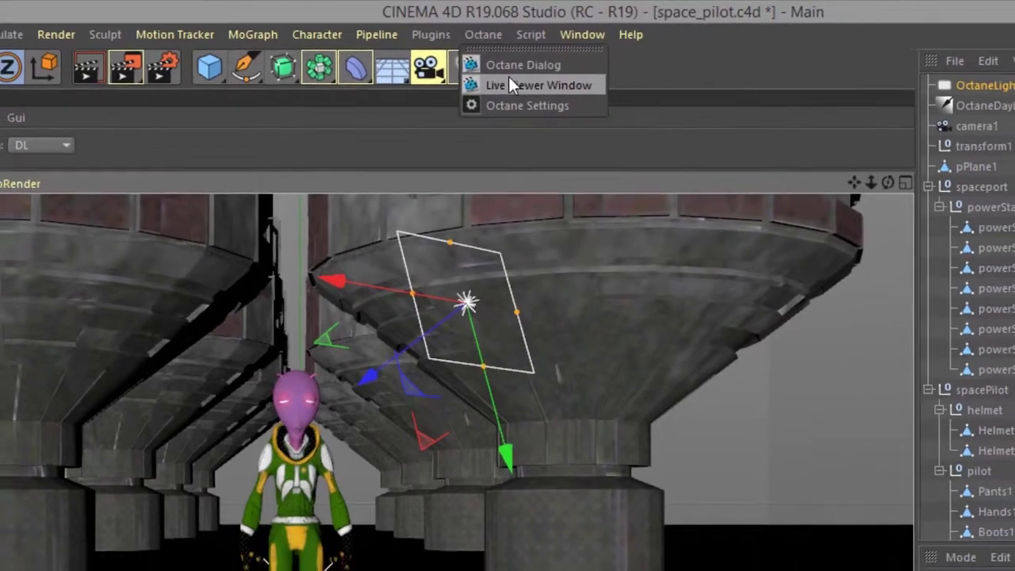
left_click(515, 88)
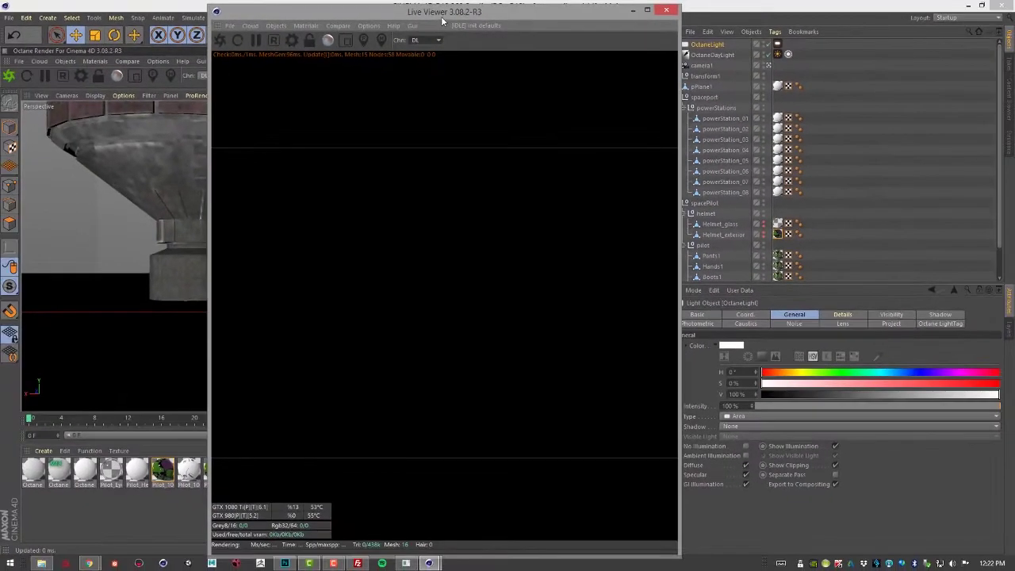
left_click_drag(442, 21, 456, 25)
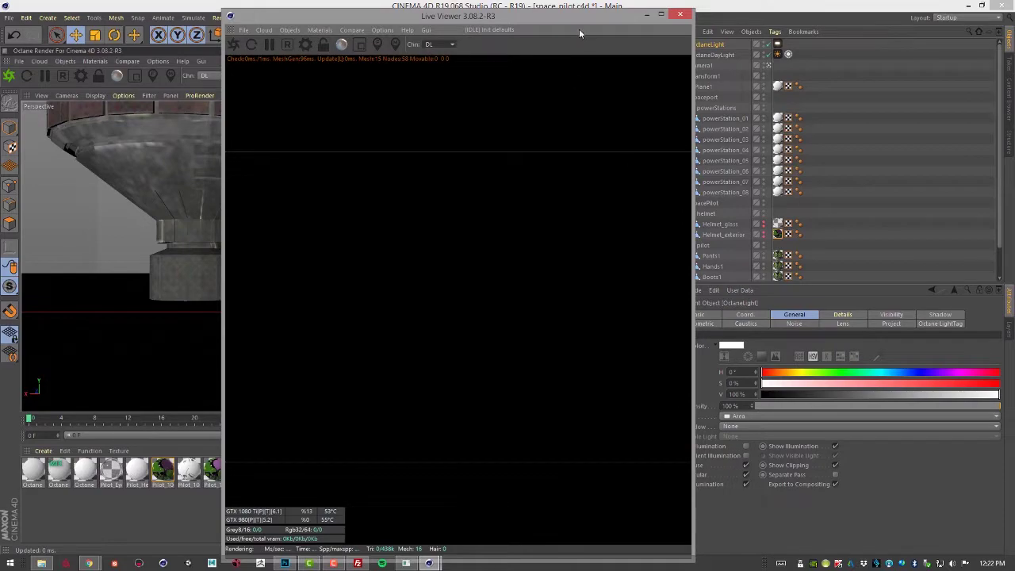
left_click_drag(578, 13, 549, 54)
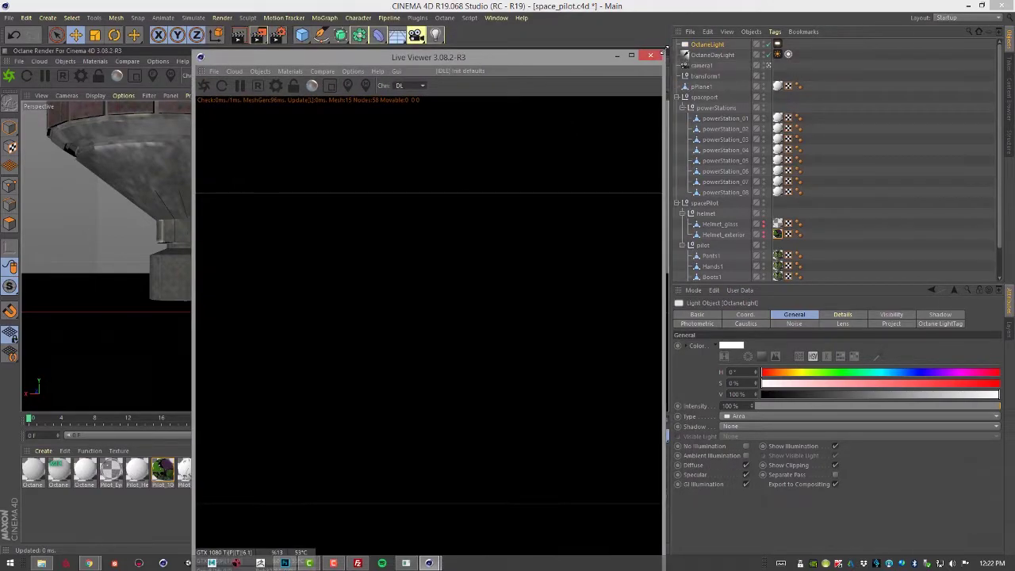
left_click_drag(664, 49, 600, 70)
left_click_drag(428, 75, 501, 76)
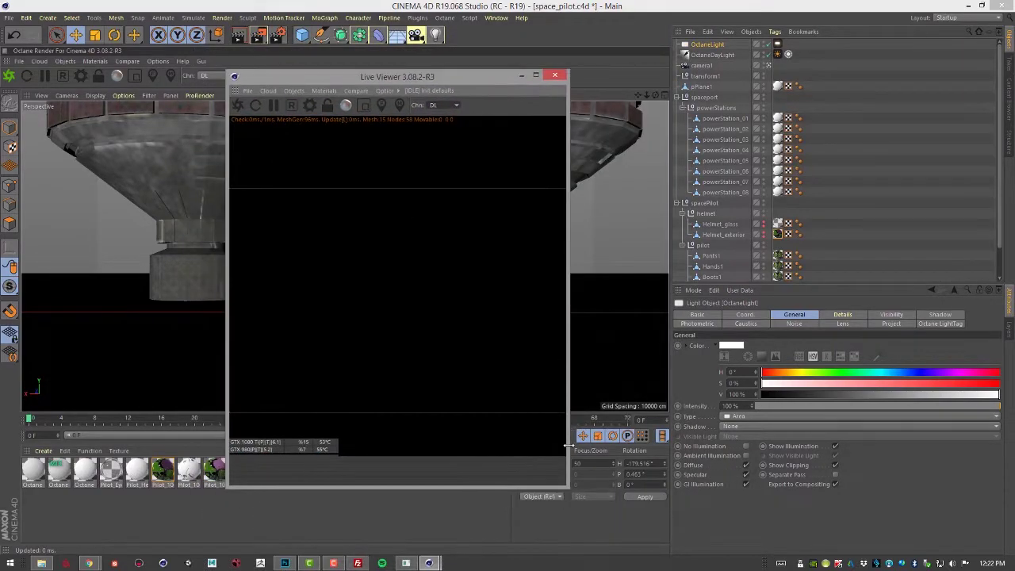
left_click_drag(565, 489, 762, 469)
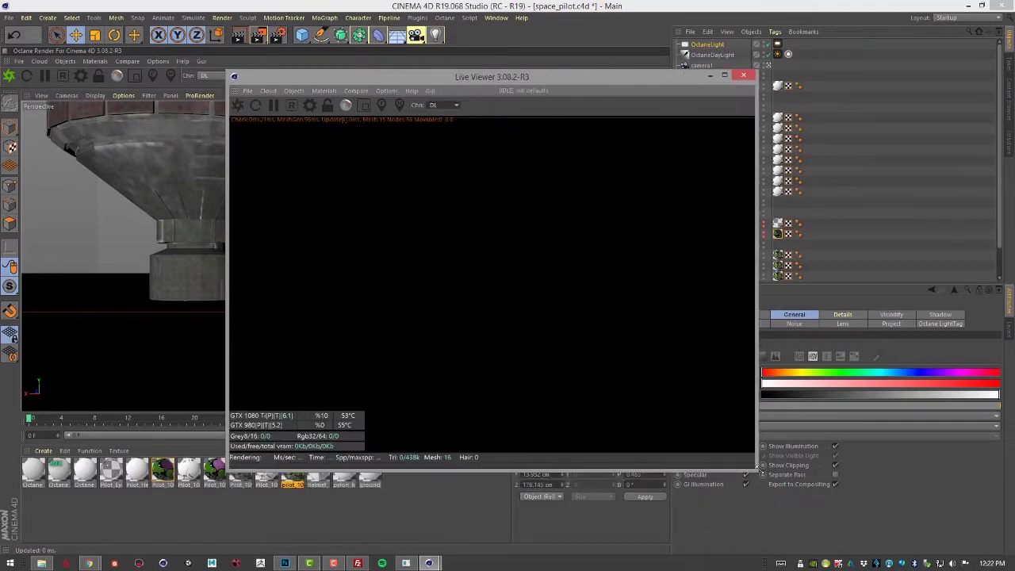
Send the scene to Octane to render the alien pilot, and move the Live Viewer up-right.
left_click(238, 108)
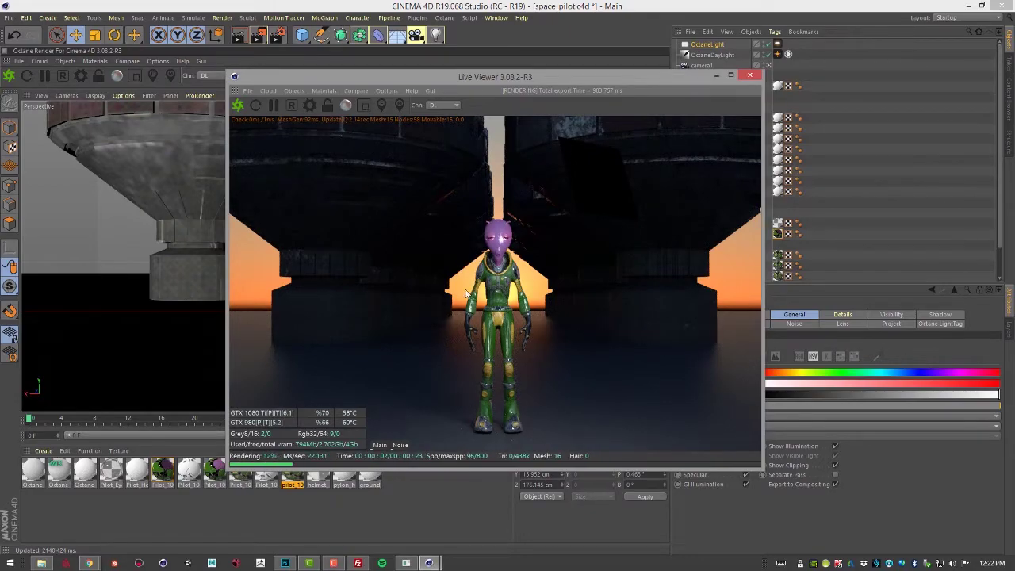
left_click_drag(537, 77, 770, 38)
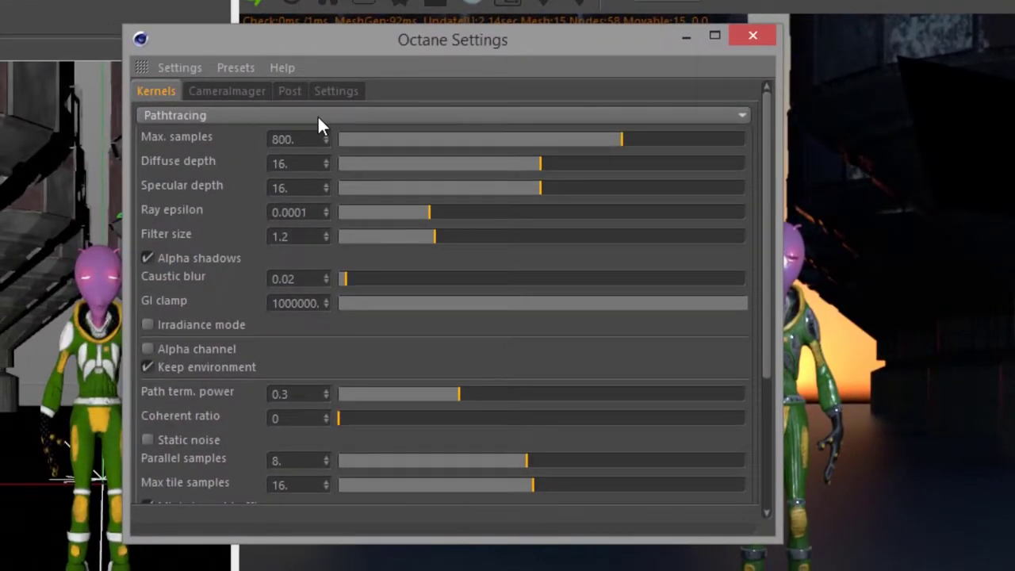
Keep Pathtracing as the kernel and raise Max. samples from 800 to 3096.
left_click(319, 119)
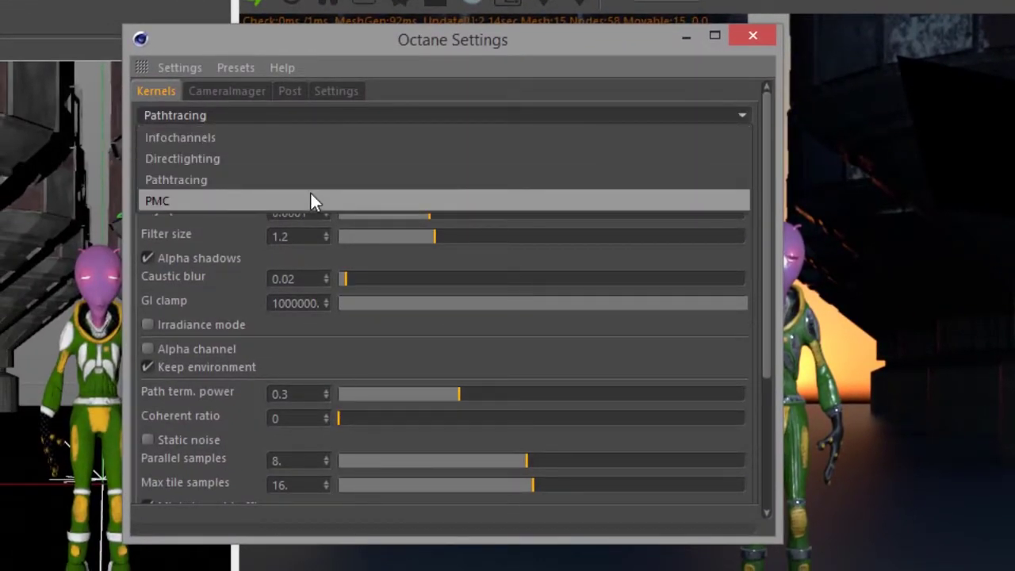
left_click(326, 115)
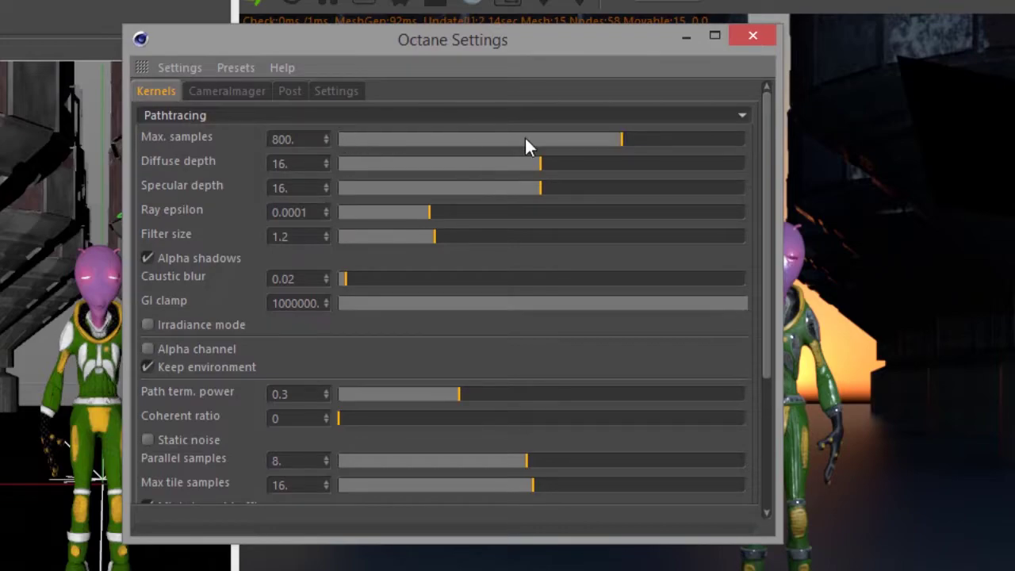
left_click_drag(620, 142, 680, 145)
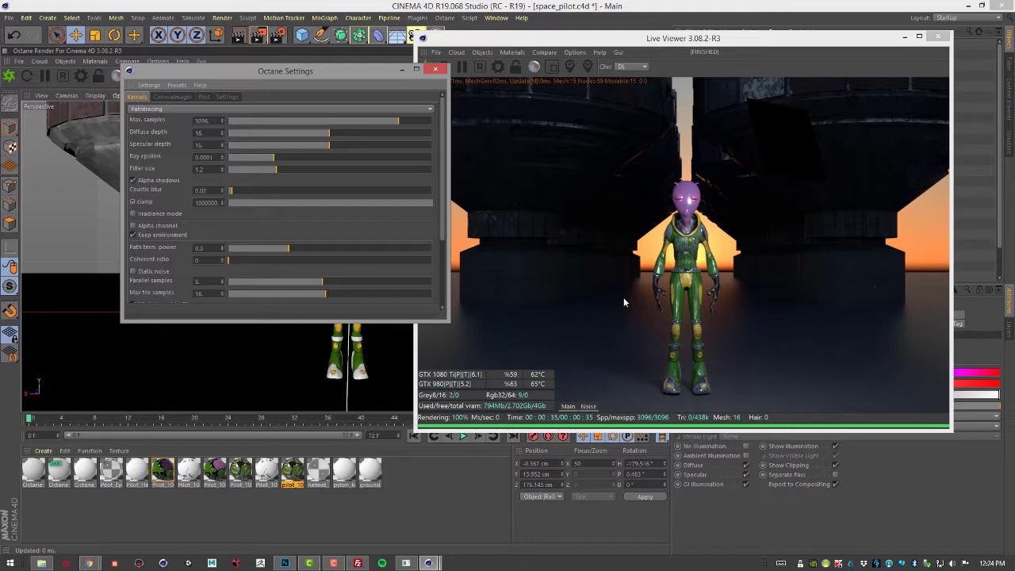
Close Octane Settings and orbit the viewport and render camera to reframe the pilot and area light.
left_click(436, 70)
left_click_drag(252, 290, 263, 268, "alt")
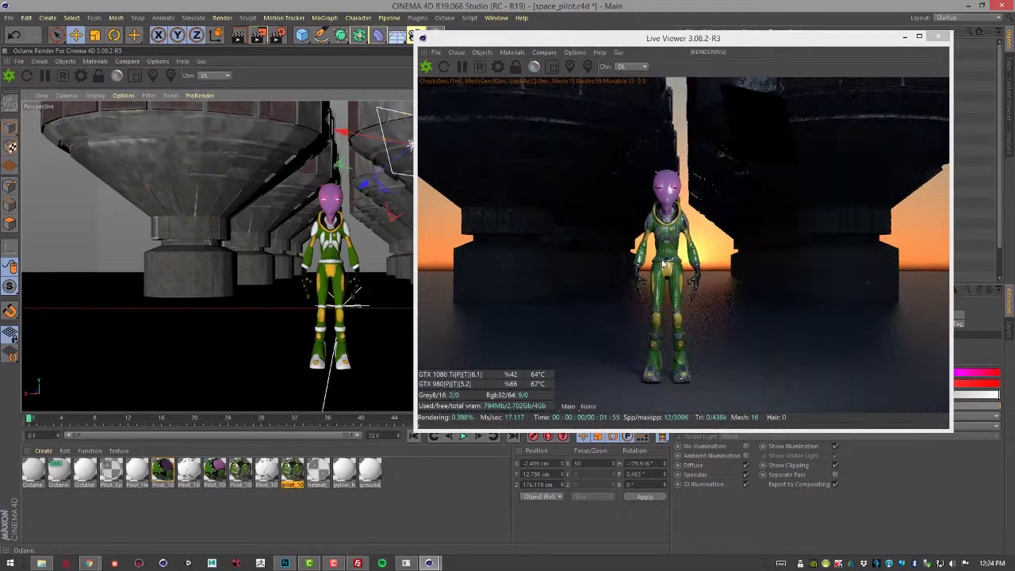
left_click_drag(663, 264, 774, 286)
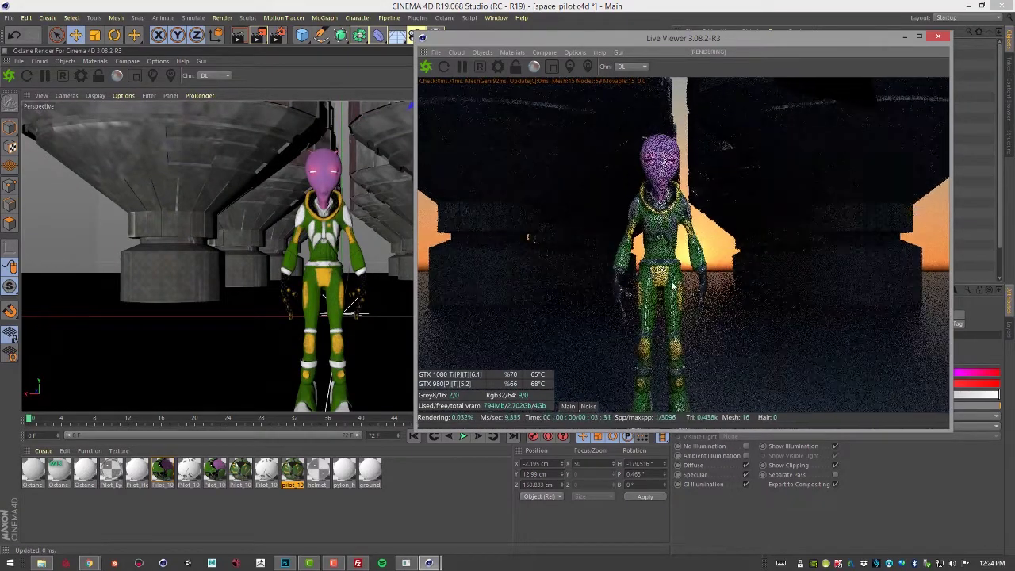
left_click_drag(672, 287, 598, 276)
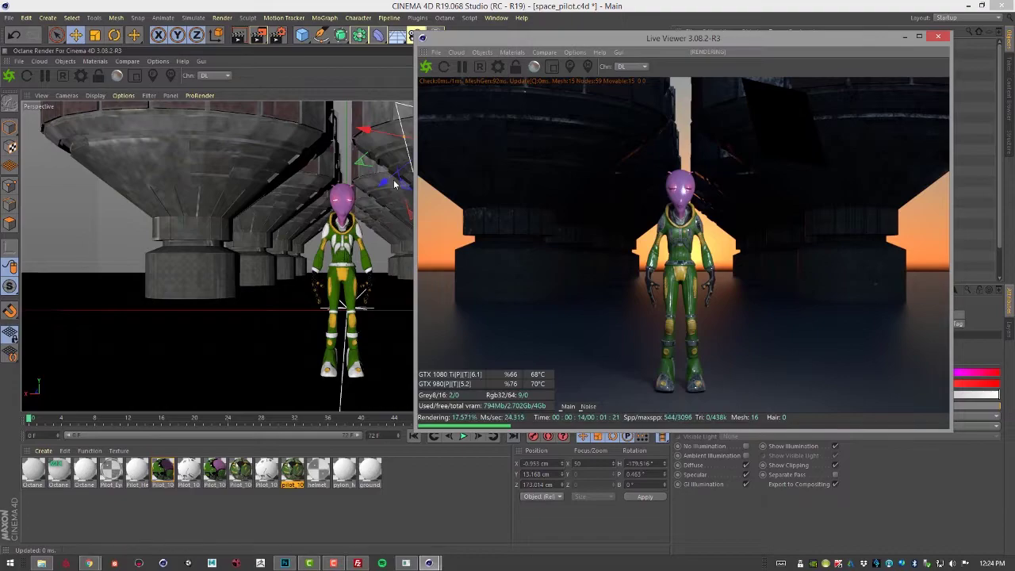
left_click_drag(356, 117, 358, 172, "alt")
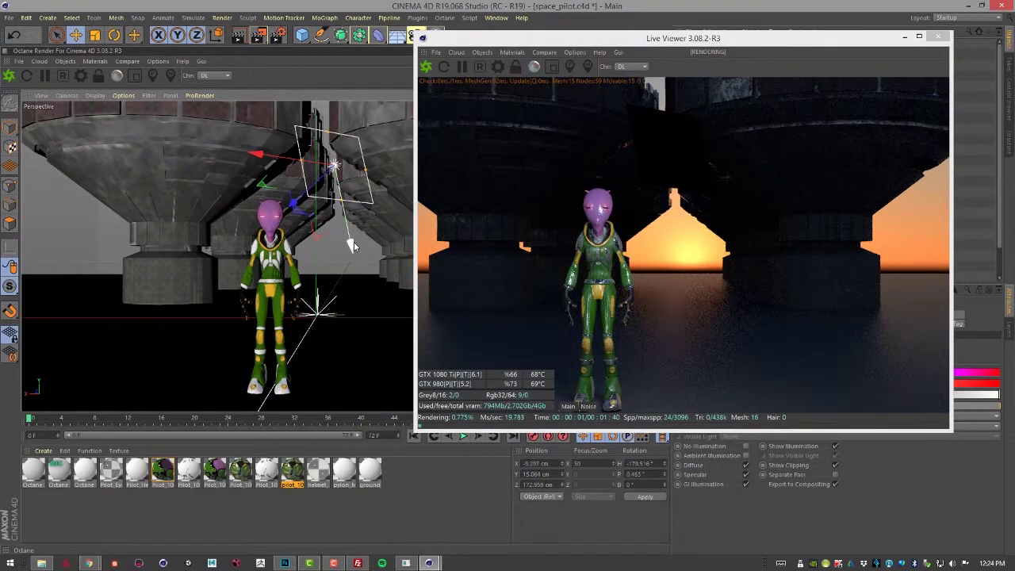
Lower the area light on its Y axis, shift the Live Viewer left, and pan to centre the pilot.
left_click_drag(351, 248, 331, 255)
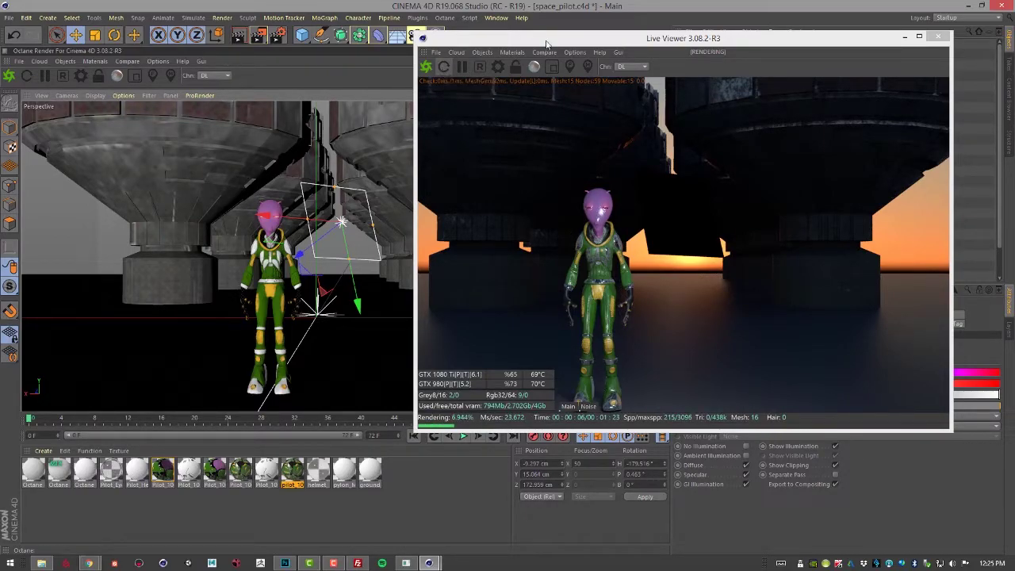
left_click_drag(550, 37, 505, 35)
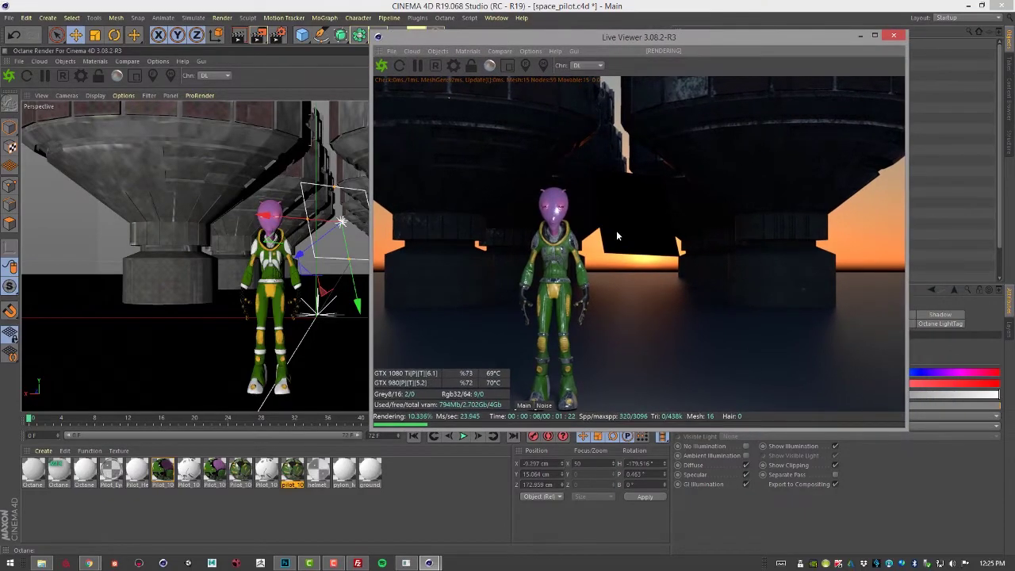
left_click_drag(615, 230, 544, 242)
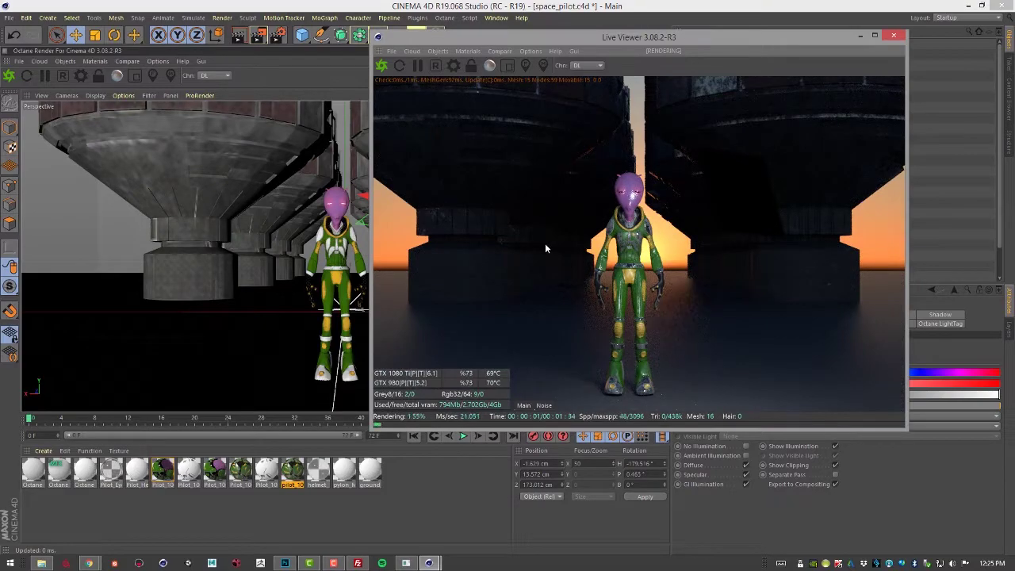
left_click(471, 67)
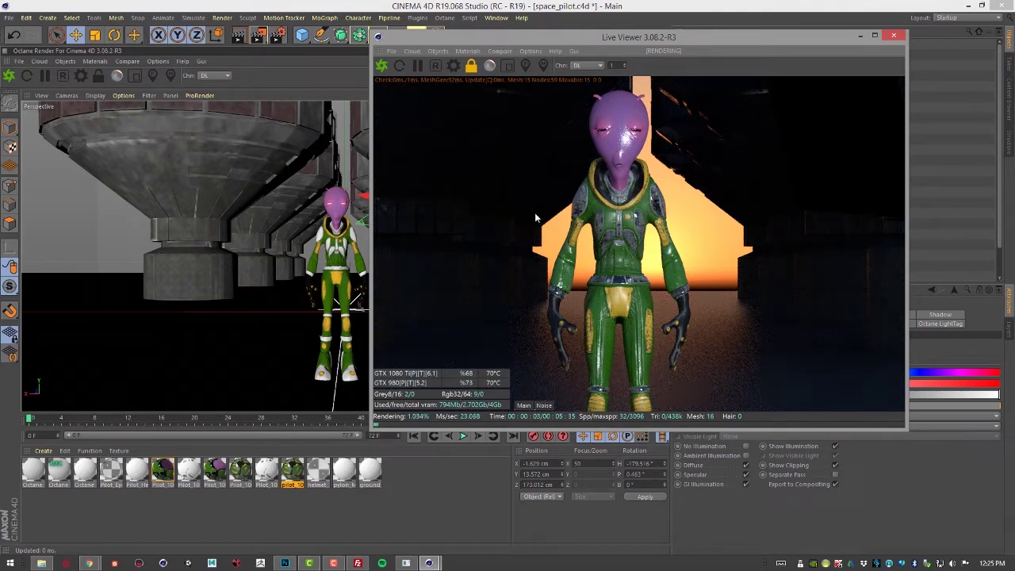
left_click(470, 65)
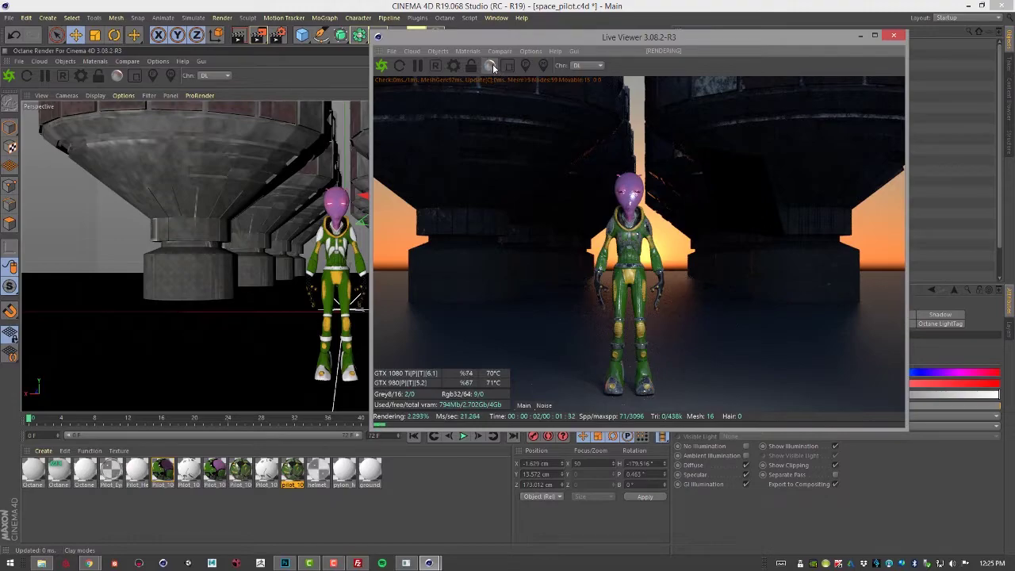
left_click(492, 64)
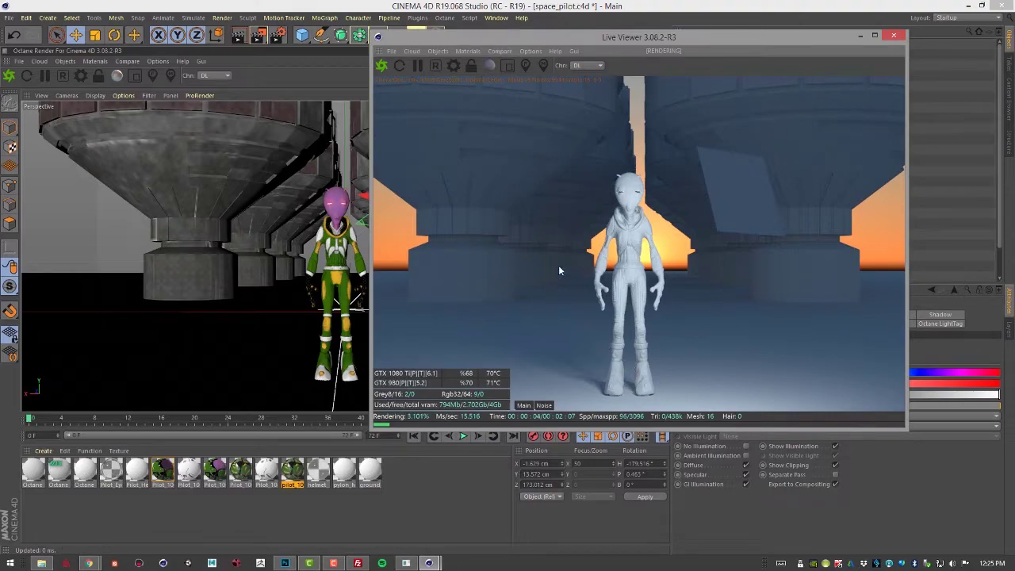
left_click(491, 67)
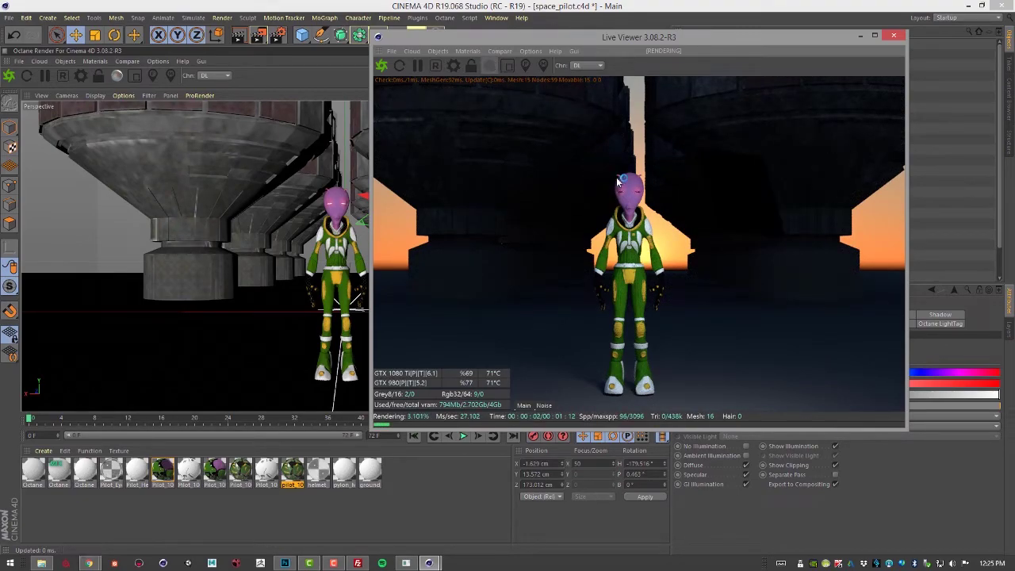
left_click(492, 67)
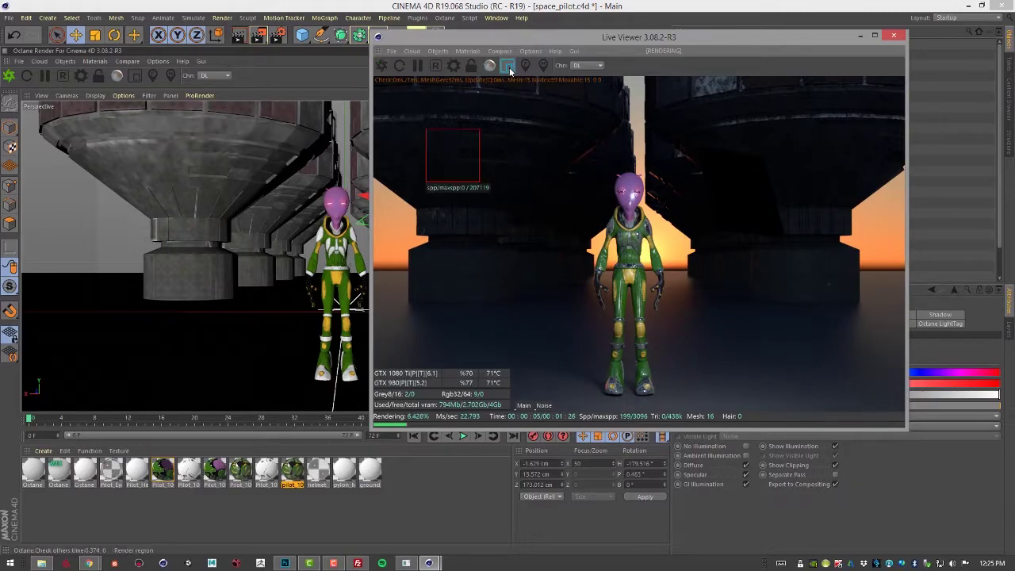
Draw a render region over the pilot's head, then torso, turn it off, dolly closer, and move the viewer left.
left_click_drag(610, 183, 653, 224)
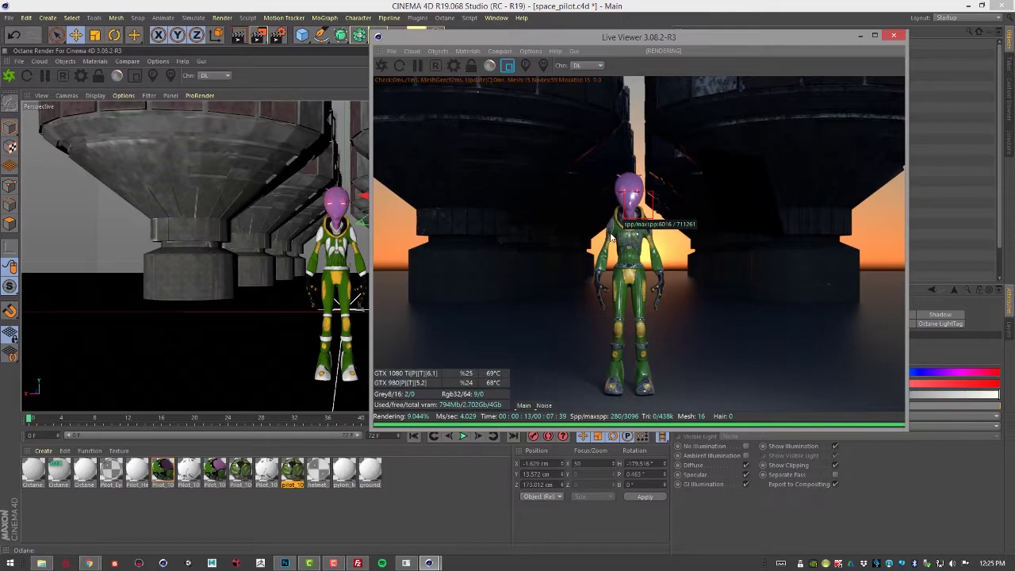
left_click_drag(607, 218, 686, 299)
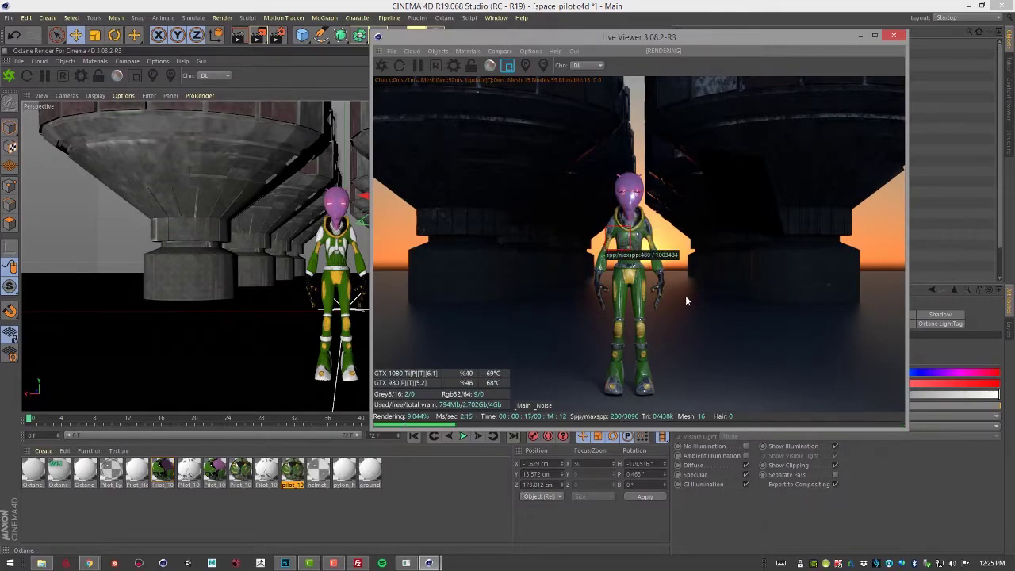
left_click(509, 66)
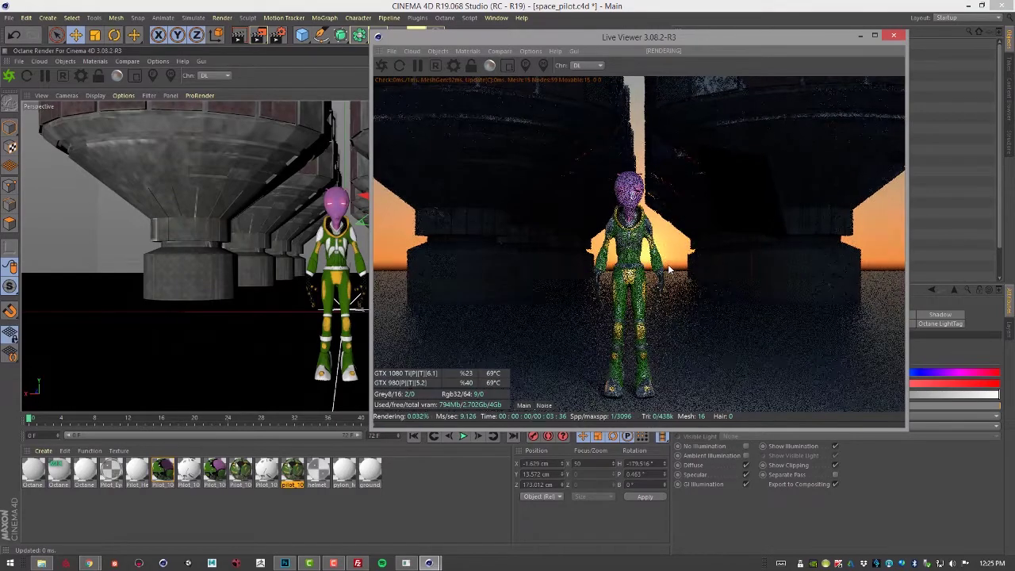
scroll(689, 276, "up", 5)
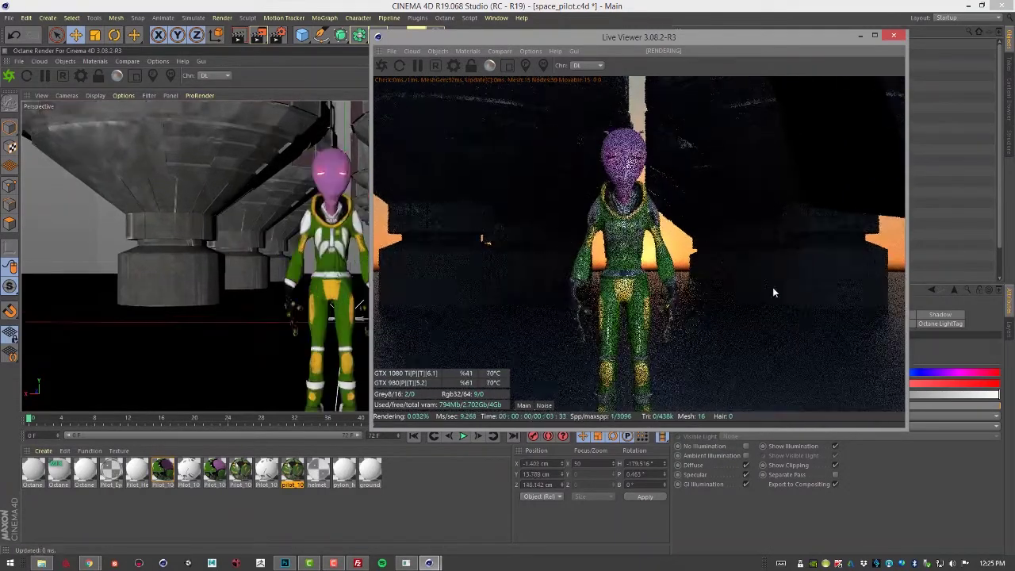
left_click_drag(658, 37, 345, 49)
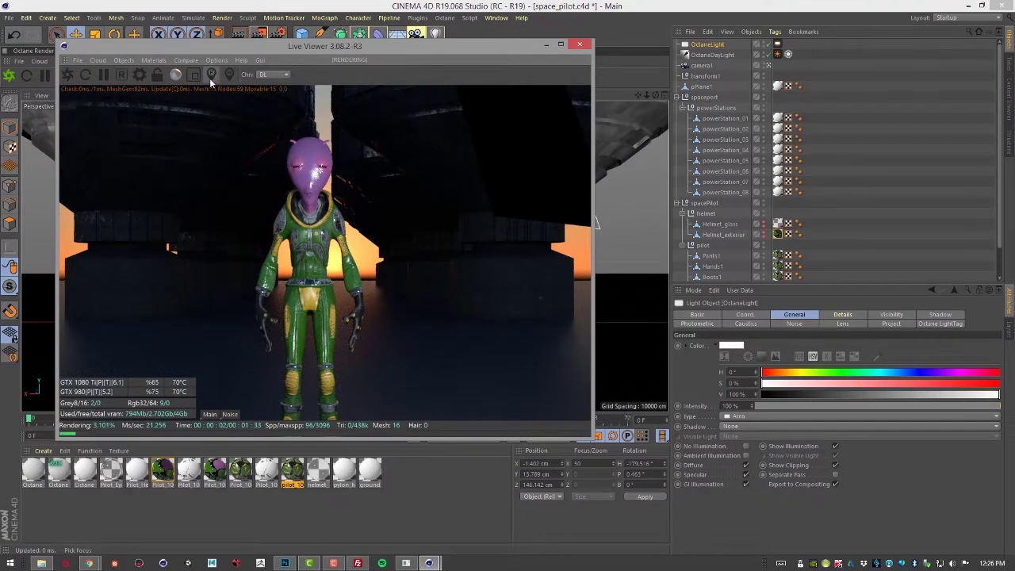
Add an Octane CameraTag to camera1 from Tags > C4doctane Tags.
left_click(701, 65)
left_click(751, 32)
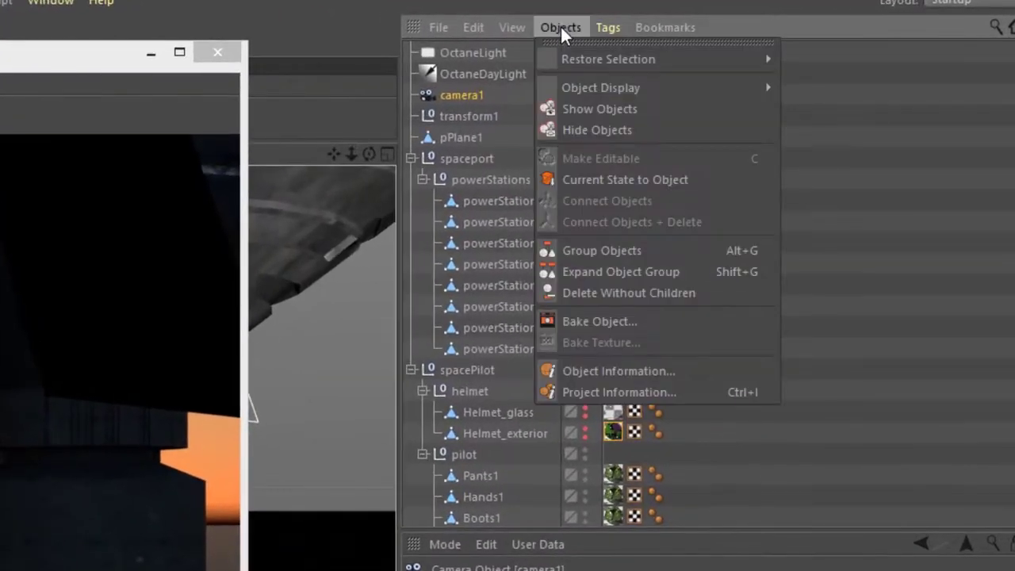
mouse_move(597, 24)
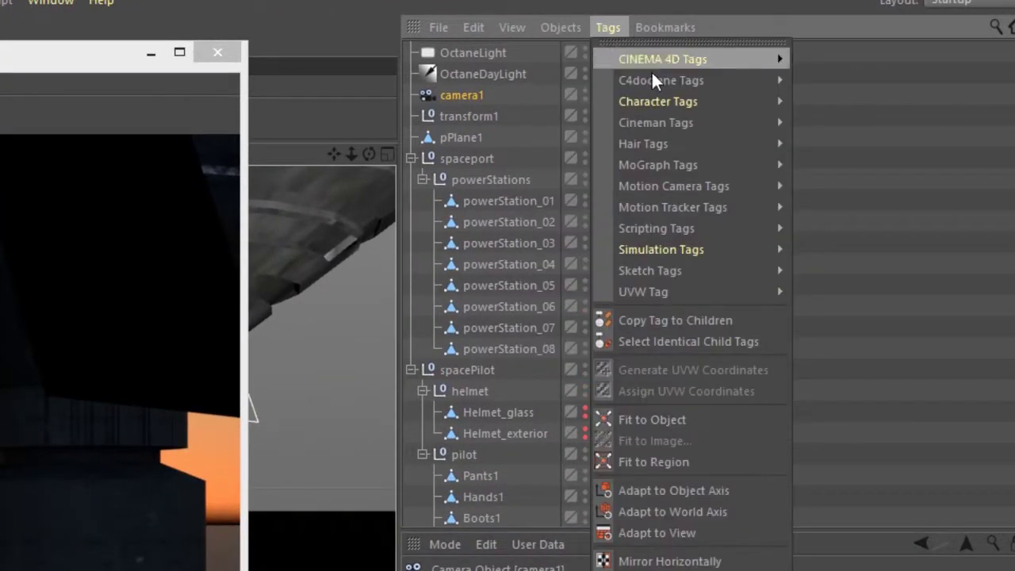
mouse_move(664, 79)
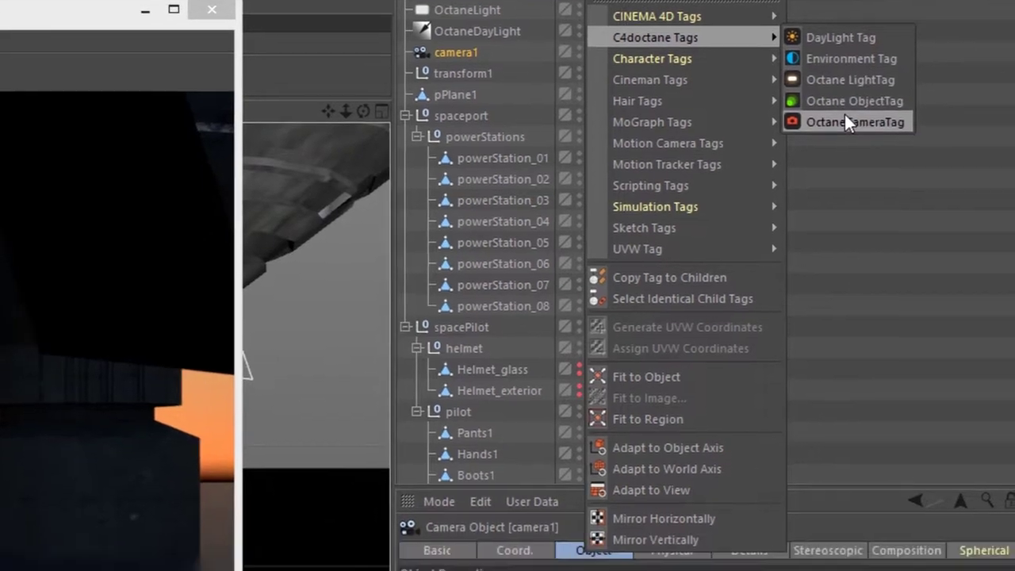
left_click(844, 164)
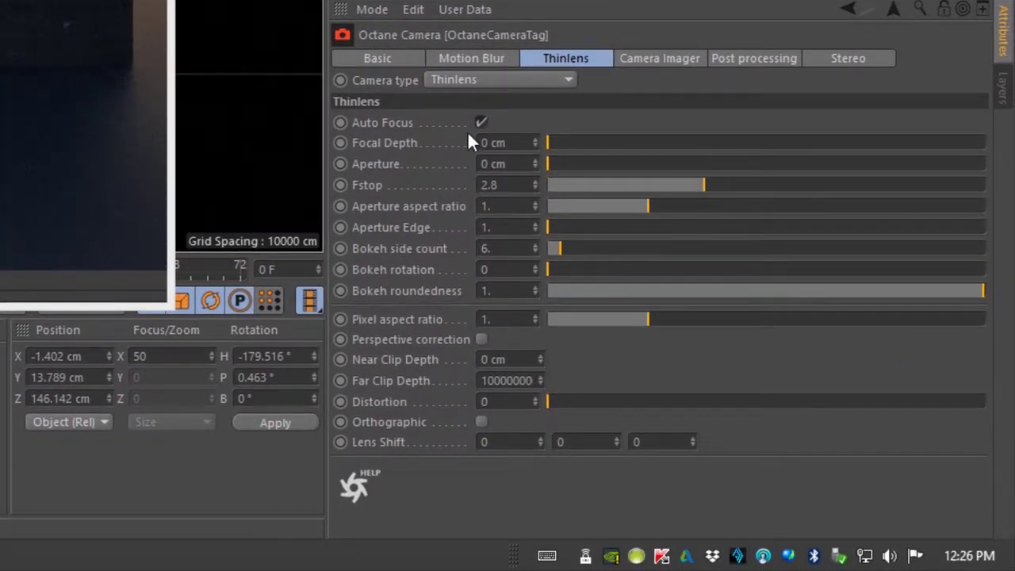
Disable Auto Focus, pick focus on the pilot at 47.063 cm, and set aperture to 0.291 cm.
left_click(480, 122)
left_click_drag(561, 165, 816, 170)
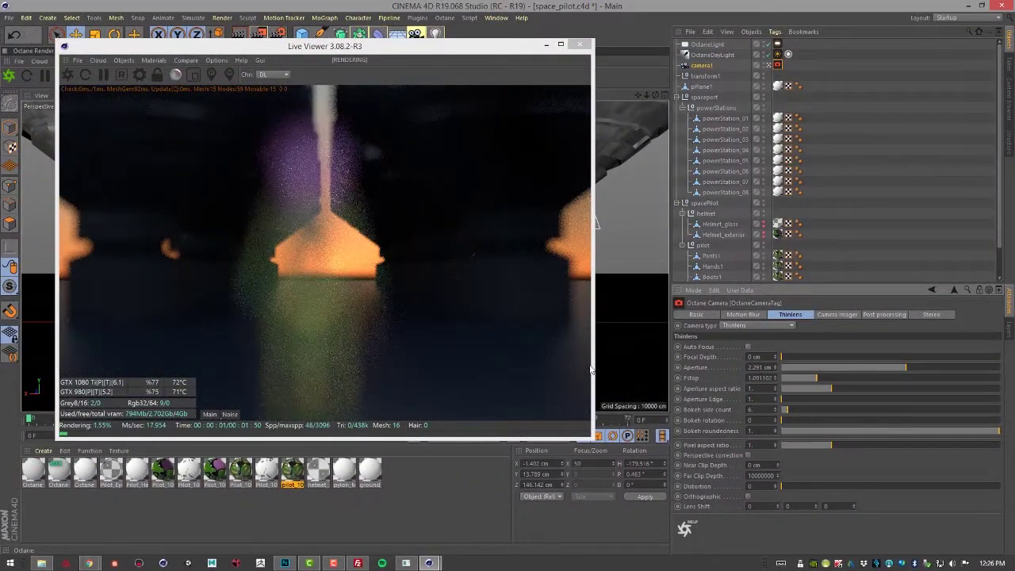
left_click(212, 74)
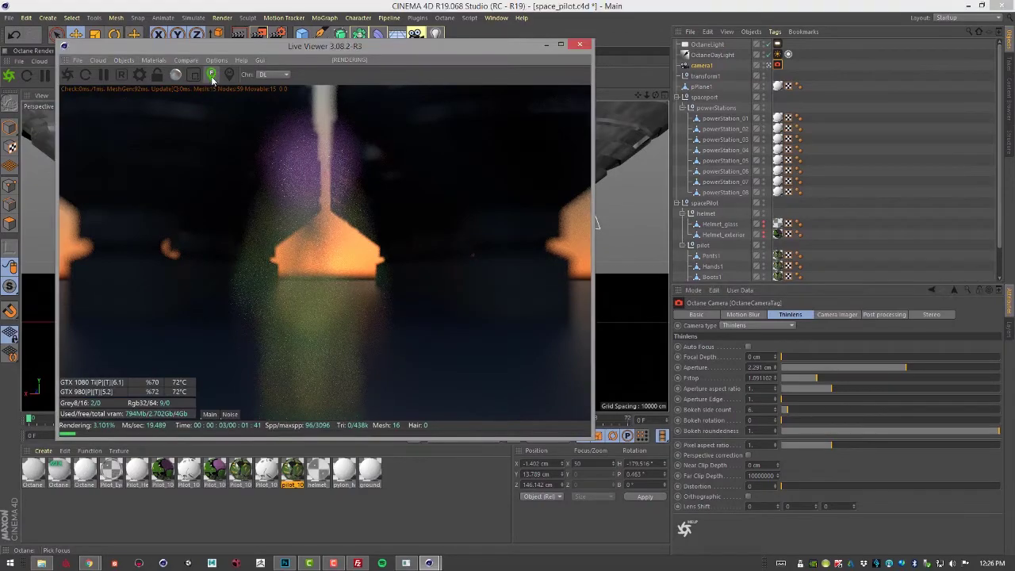
left_click(314, 172)
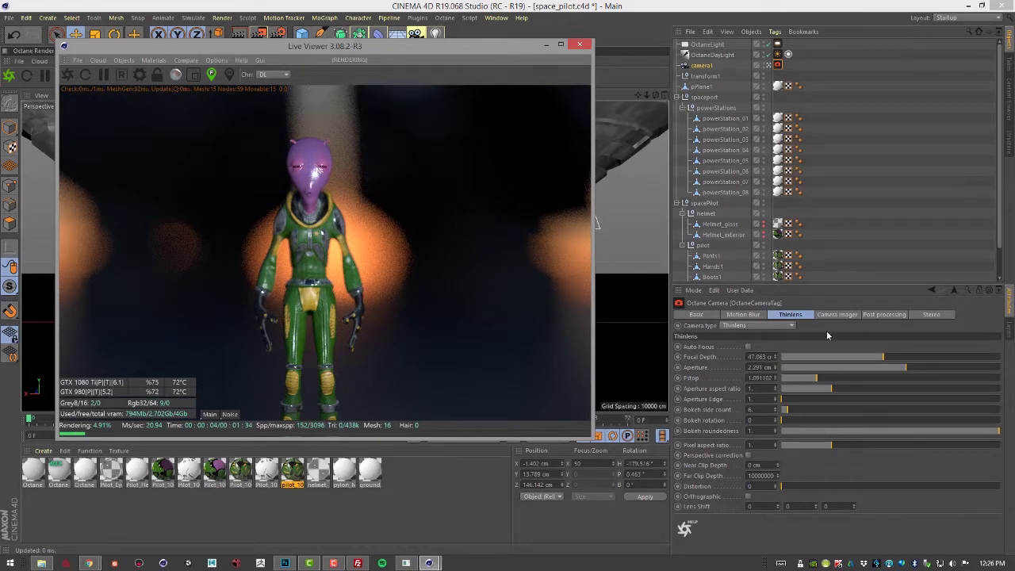
left_click_drag(899, 370, 797, 368)
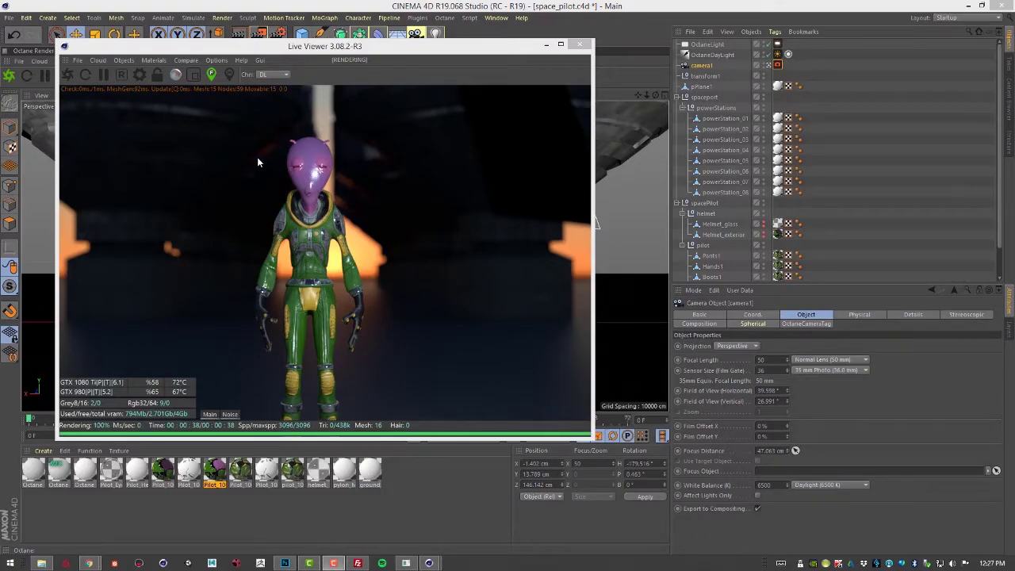
Pick the helmet, Pilot_1001_mix suit and pylon_MTL materials straight from the render.
left_click(228, 75)
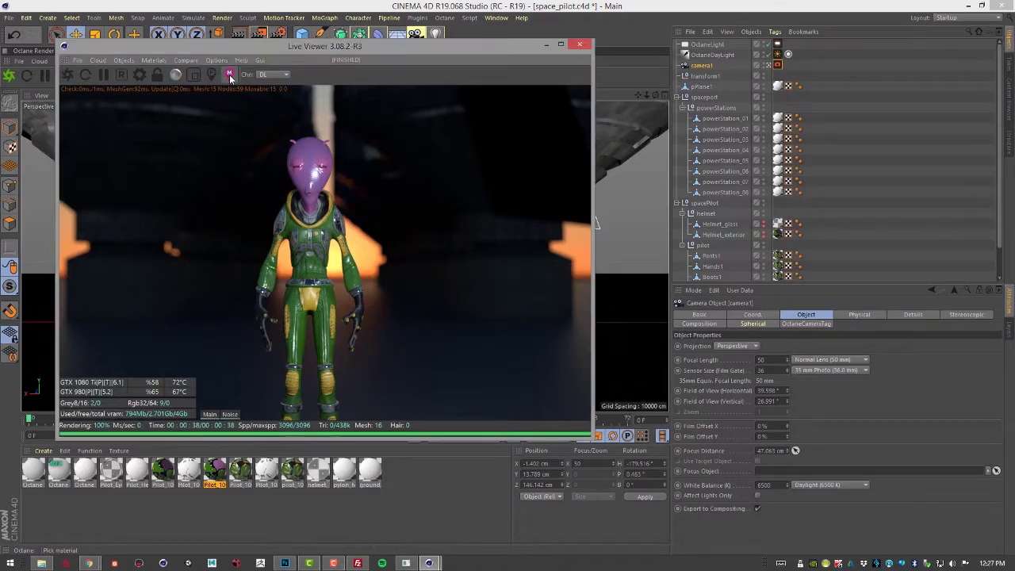
left_click(309, 153)
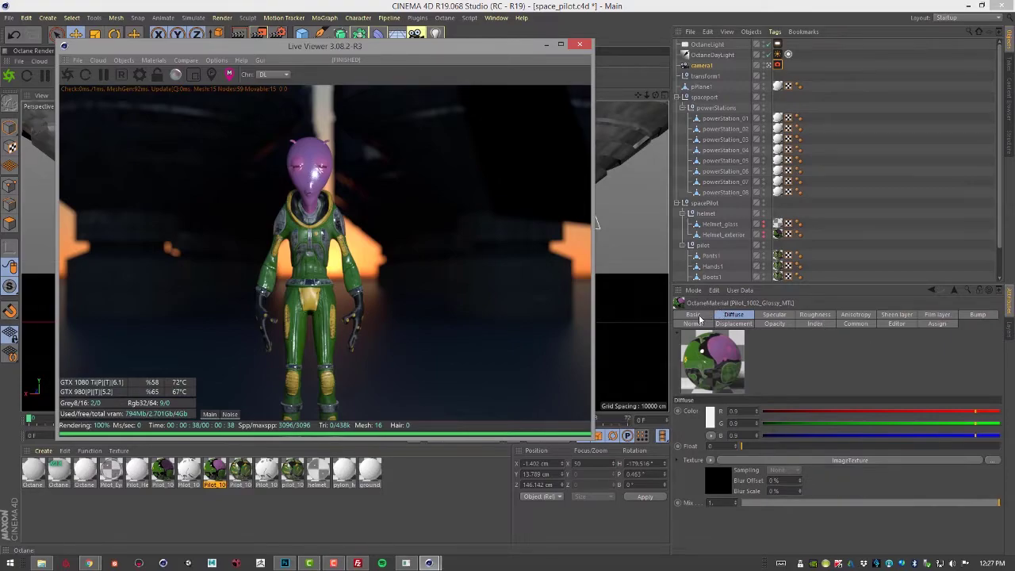
left_click(315, 237)
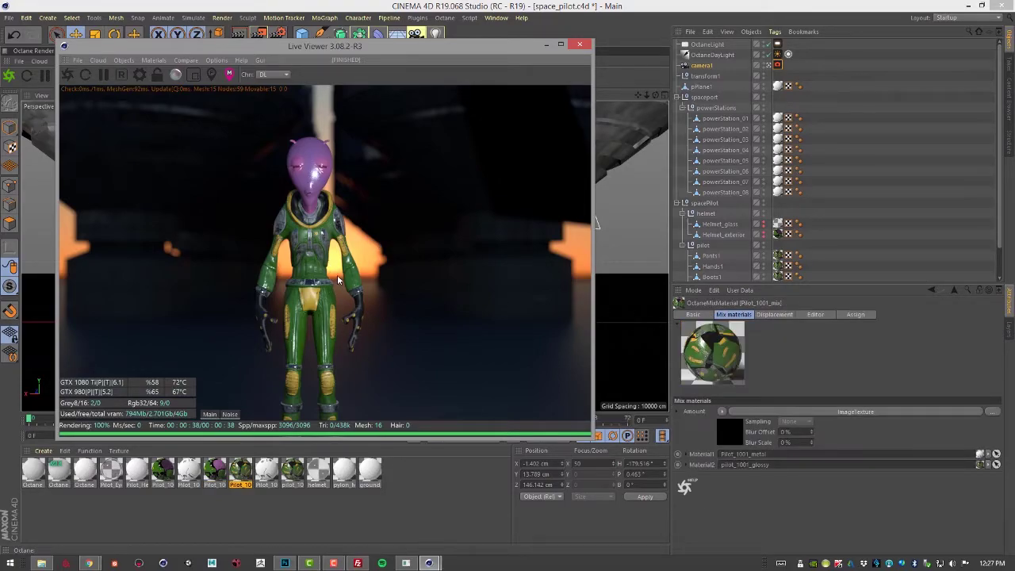
left_click(431, 262)
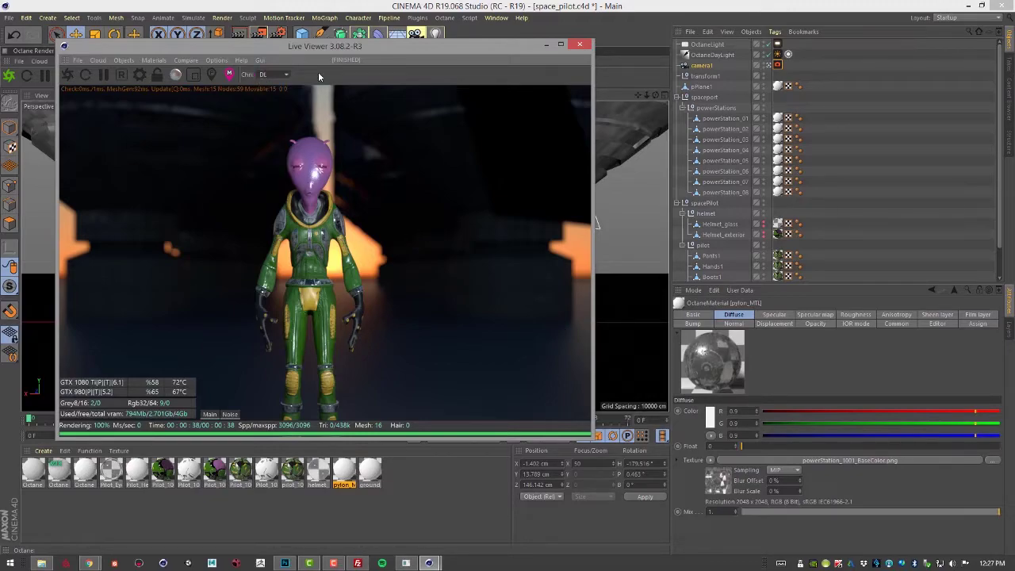
left_click(275, 76)
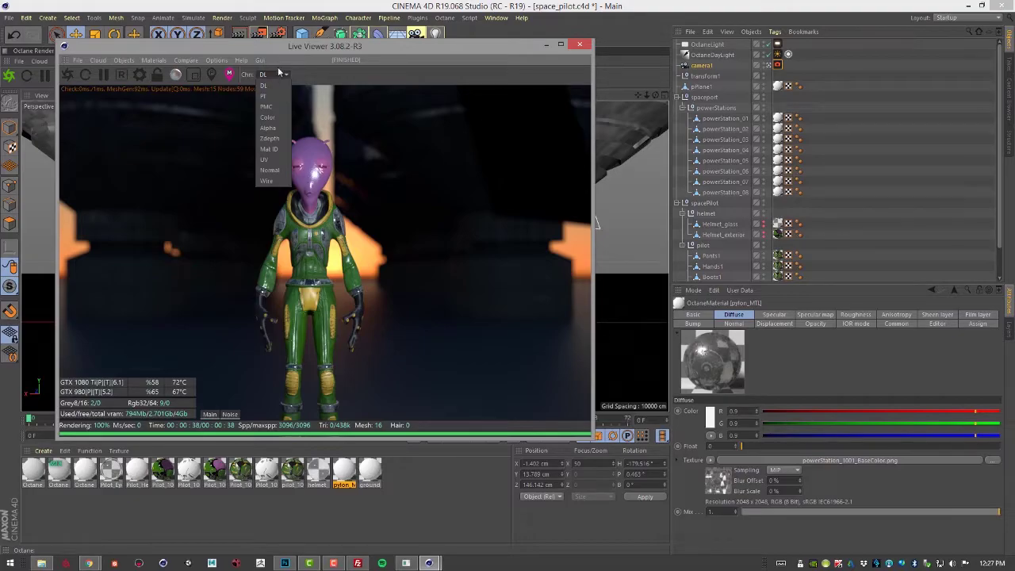
Move the Live Viewer right, then switch rendering from PMC to DL direct lighting.
left_click(286, 45)
left_click_drag(285, 45, 392, 50)
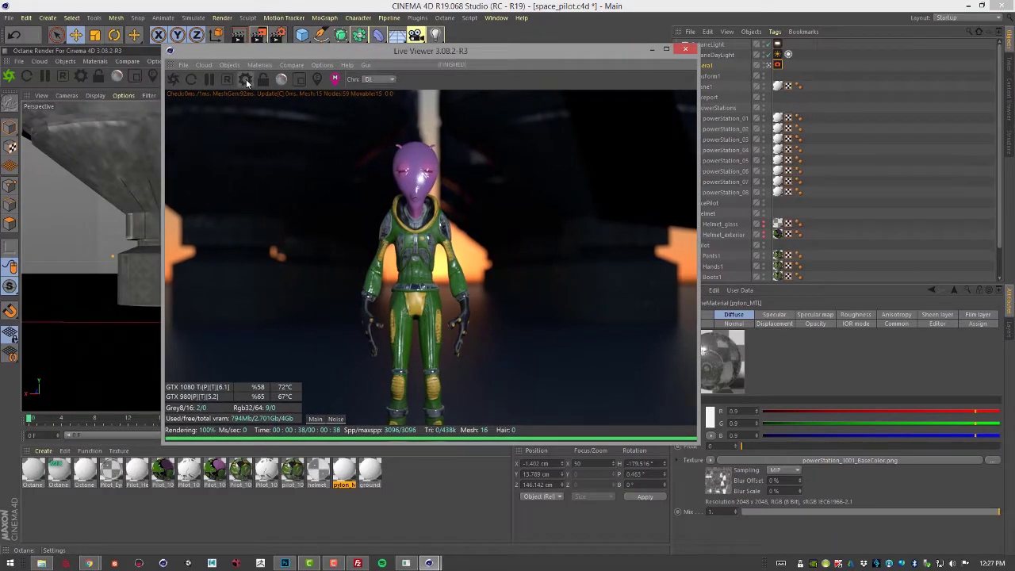
left_click(246, 80)
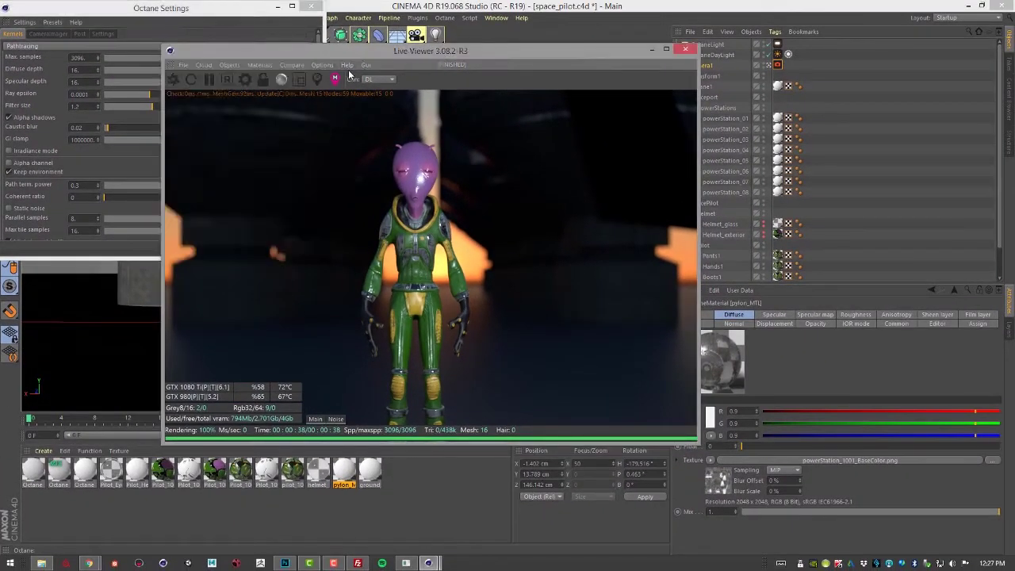
left_click(367, 79)
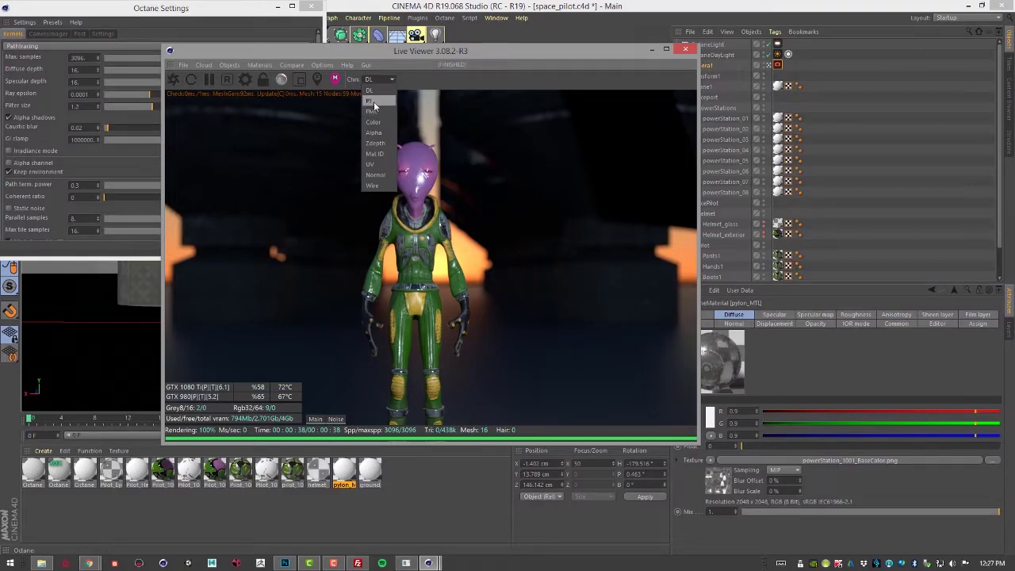
left_click(372, 111)
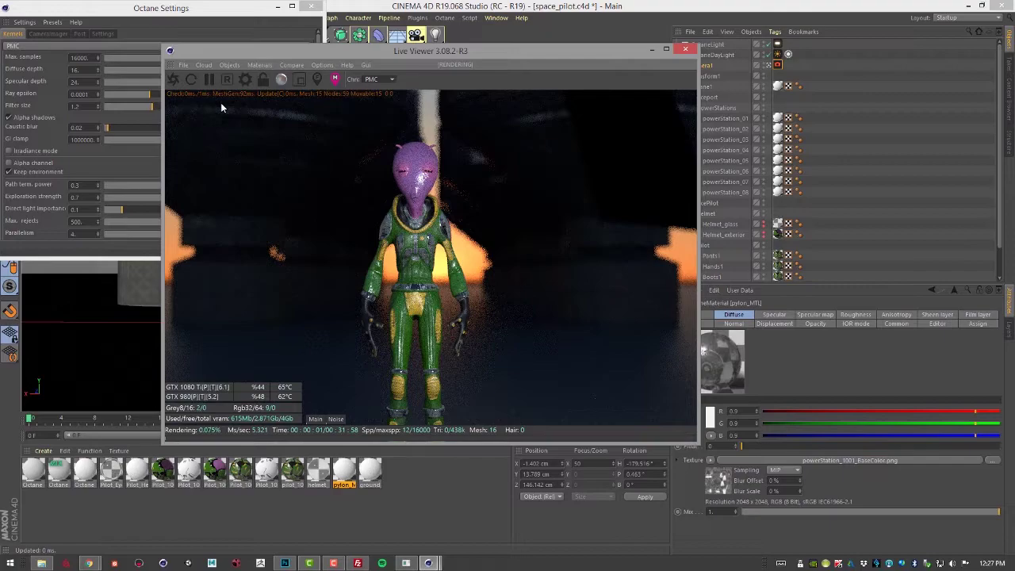
left_click(378, 82)
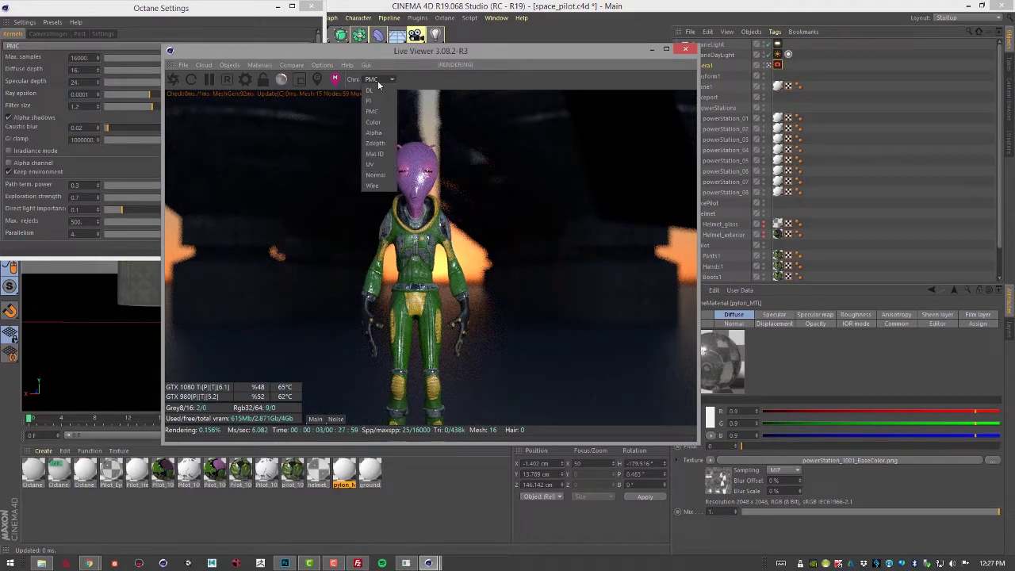
left_click(373, 90)
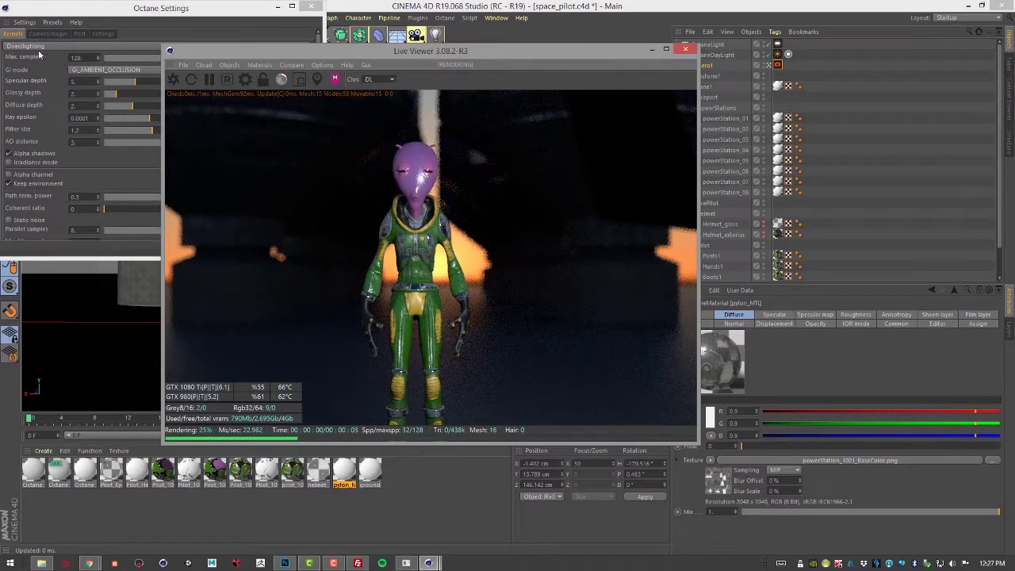
Show the Alpha channel and tick Alpha channel in Octane Settings for a transparent background.
left_click(370, 79)
left_click(381, 90)
left_click(381, 81)
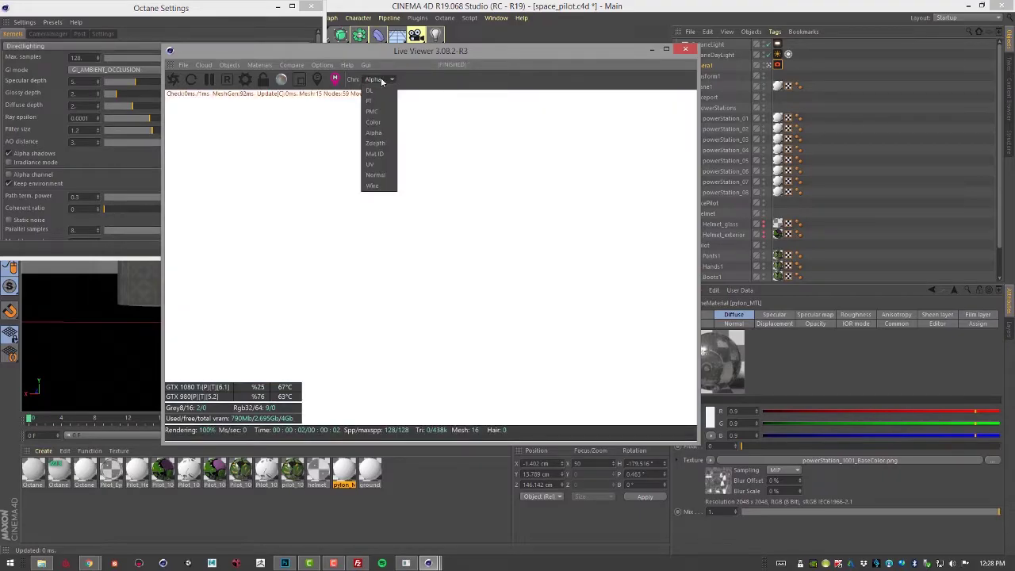
left_click(382, 81)
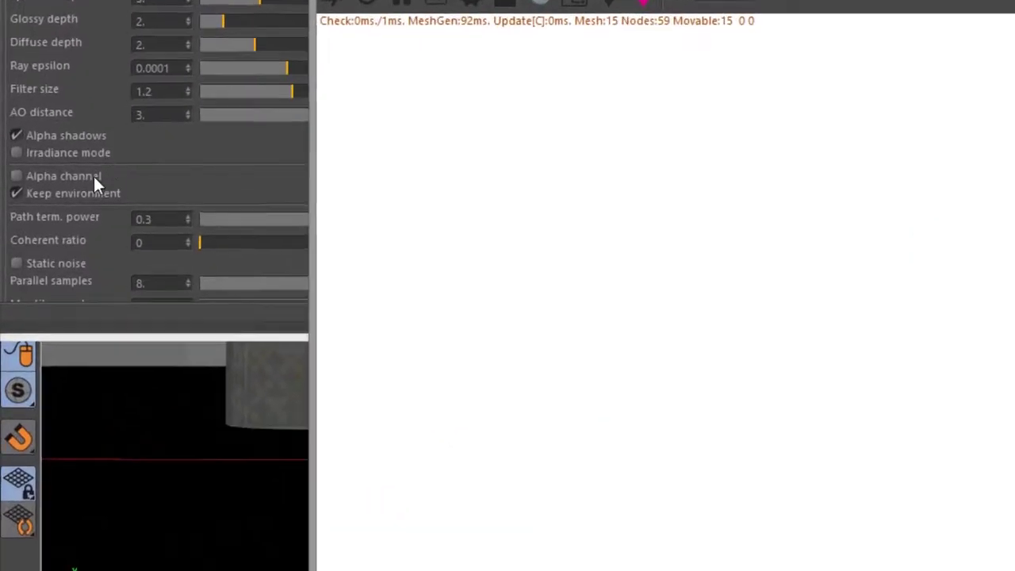
left_click(43, 178)
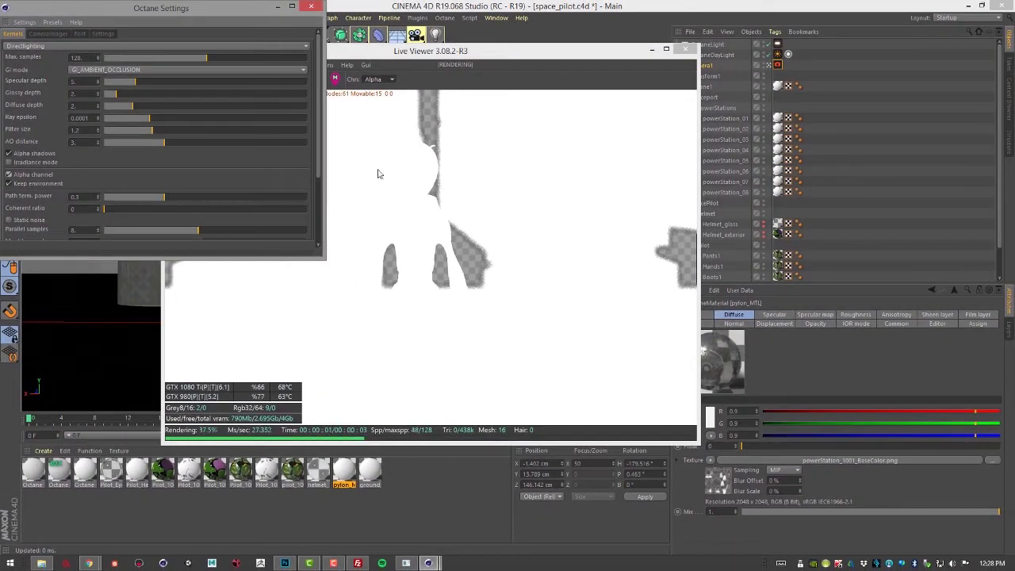
Preview the Zdepth, Mat ID, UV, Normal and Wire channels in turn.
left_click(373, 79)
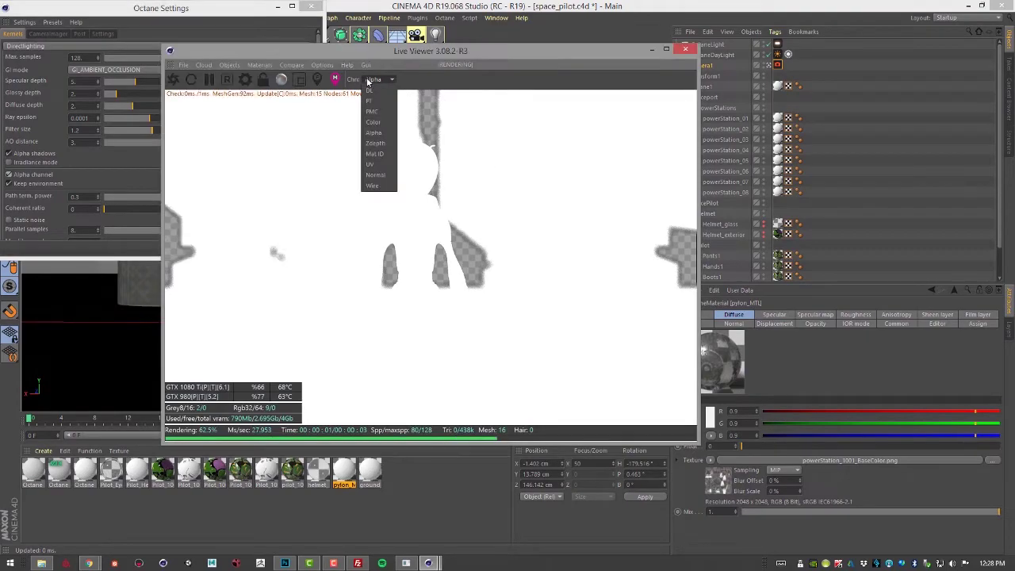
left_click(375, 143)
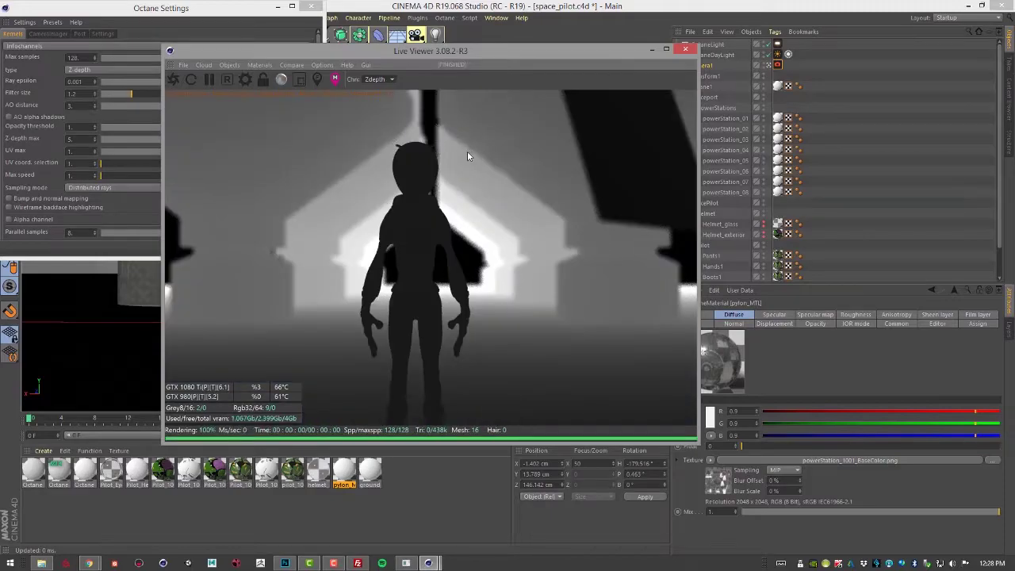
left_click(376, 80)
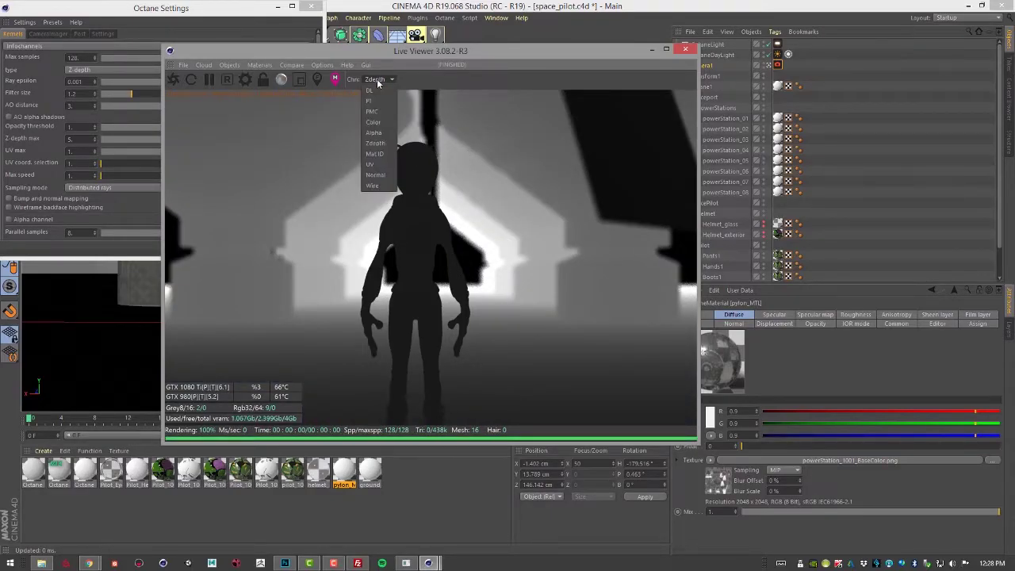
left_click(378, 154)
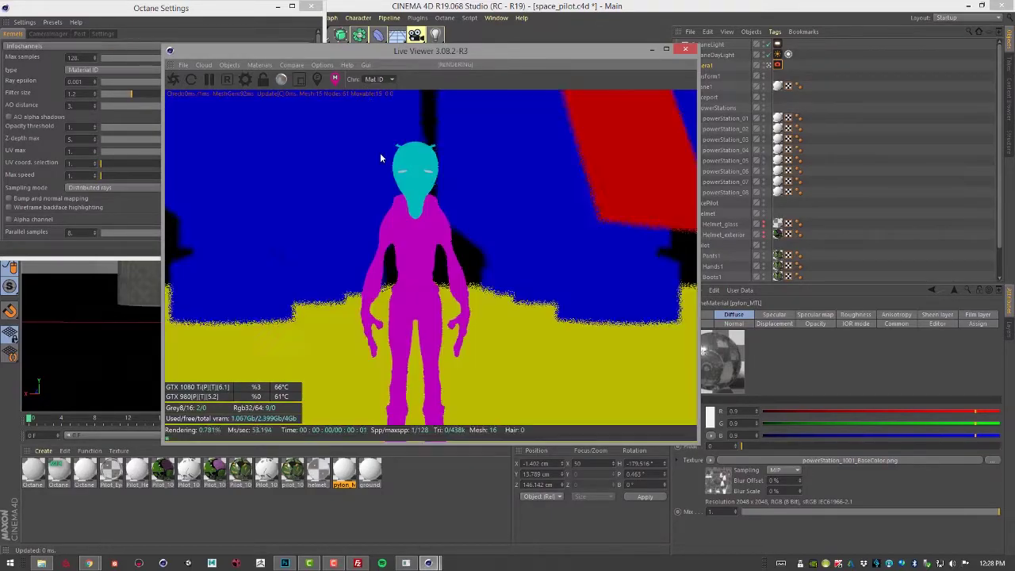
left_click(375, 80)
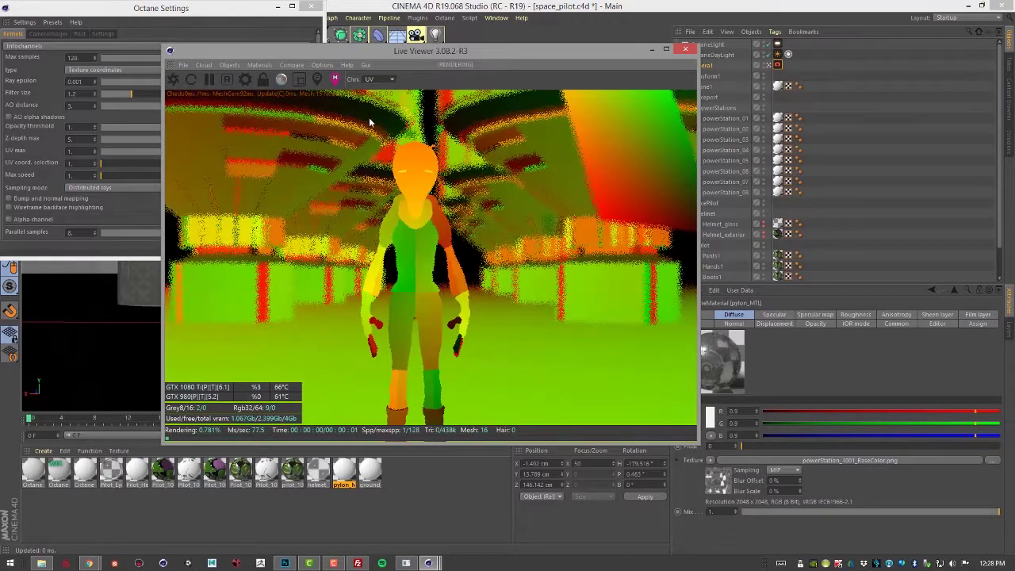
left_click(373, 169)
left_click(377, 80)
left_click(378, 148)
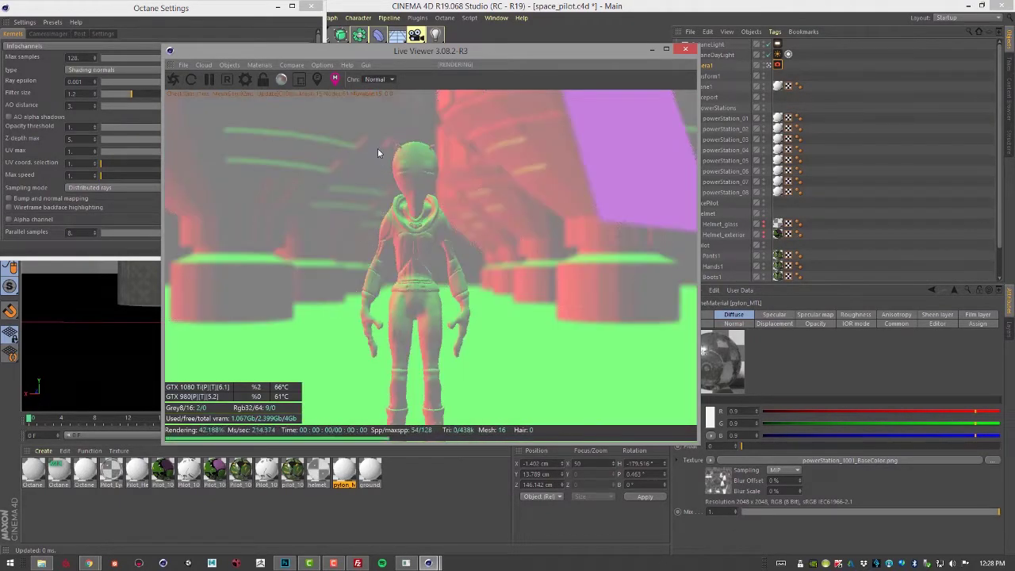
left_click(375, 80)
left_click(375, 182)
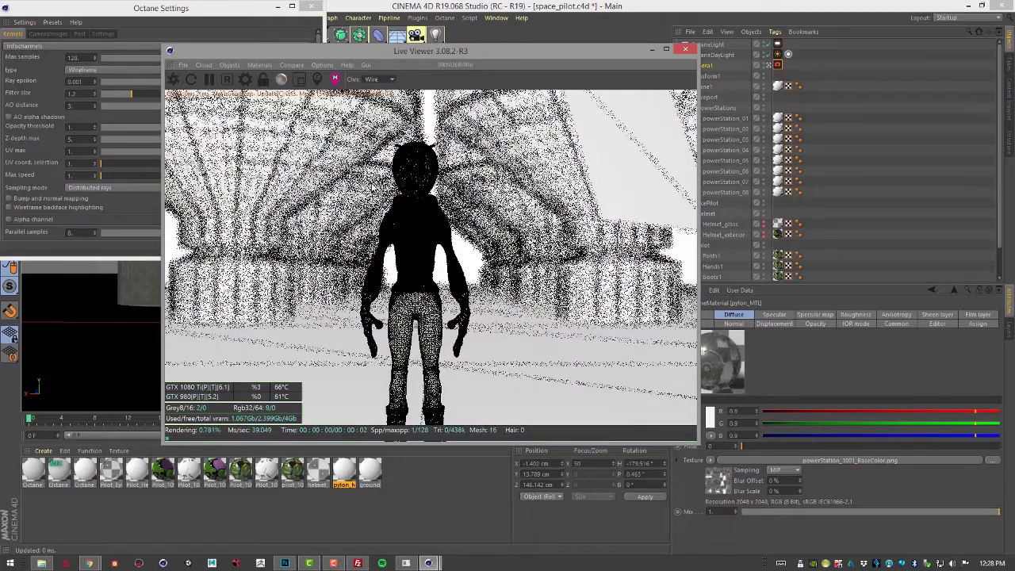
left_click(374, 80)
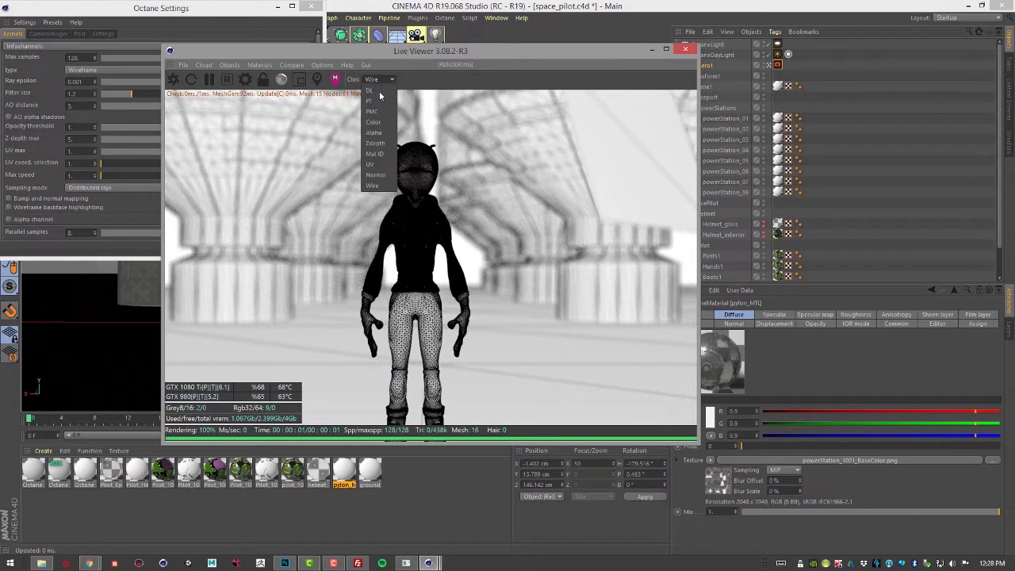
Disable the Alpha channel for a solid background and move the Live Viewer up and right.
left_click(369, 90)
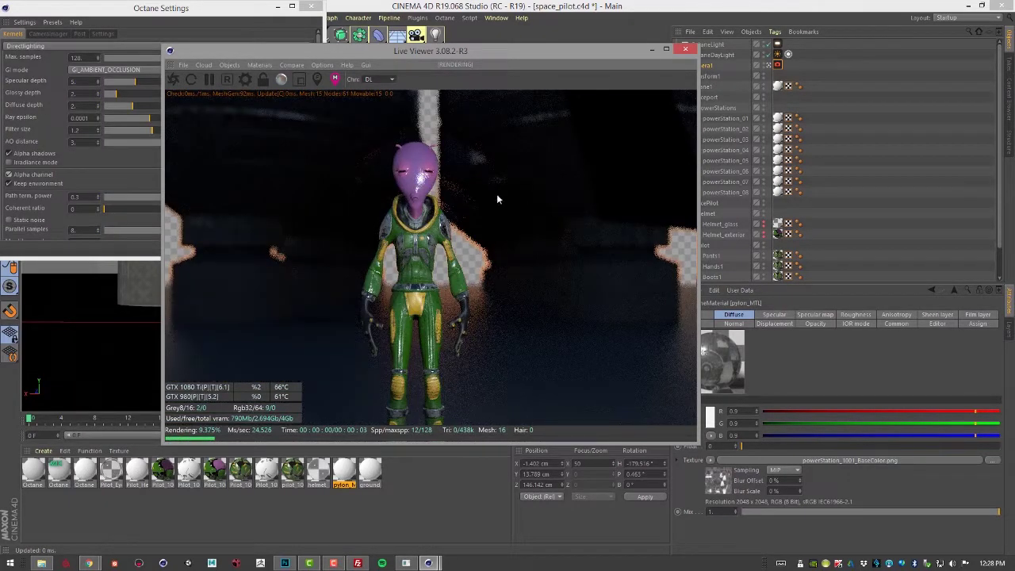
left_click(21, 174)
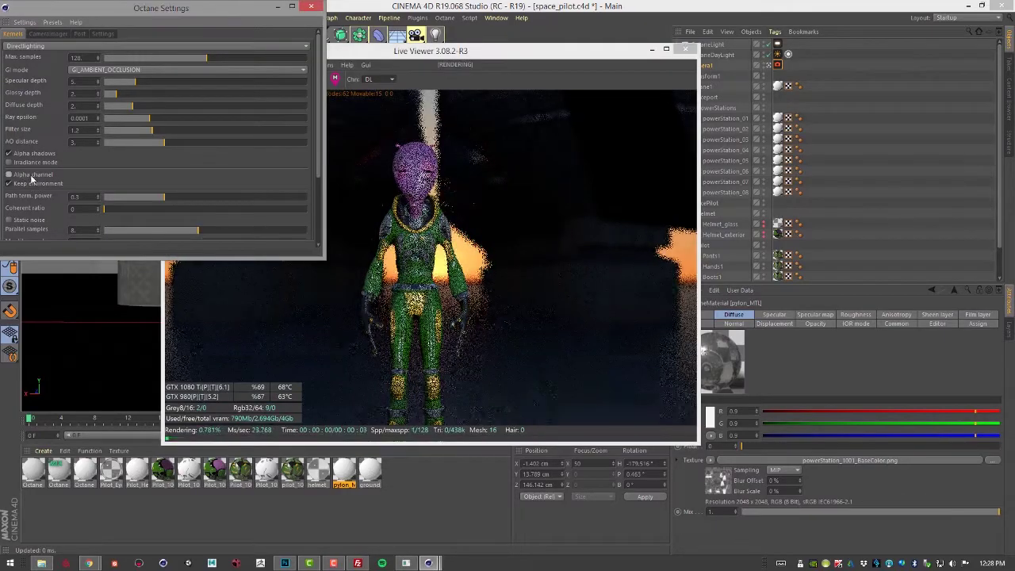
left_click_drag(471, 53, 611, 33)
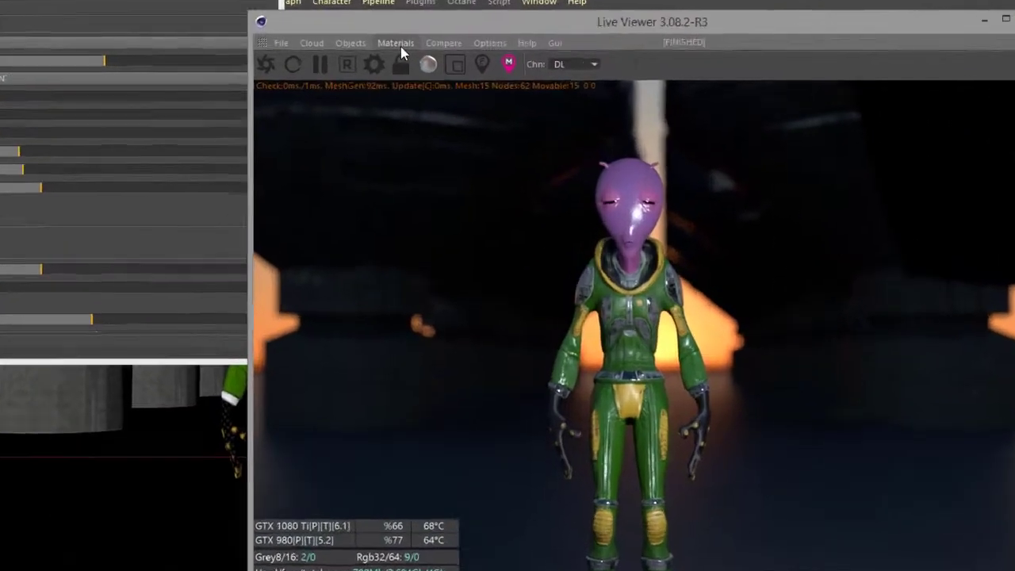
Open the Octane Node Editor on the Pilot_10 material and zoom into its node graph.
left_click(400, 46)
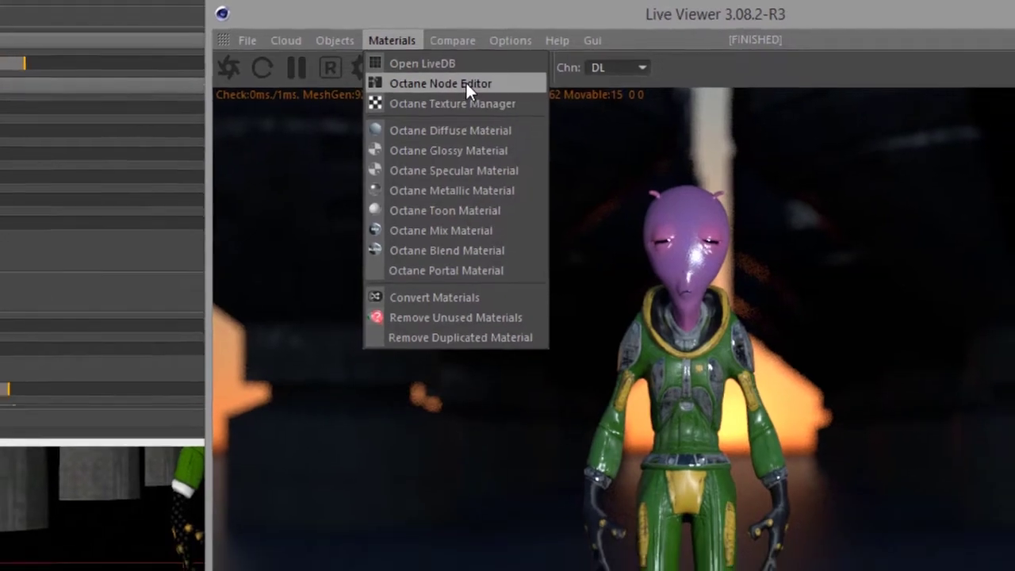
left_click(468, 82)
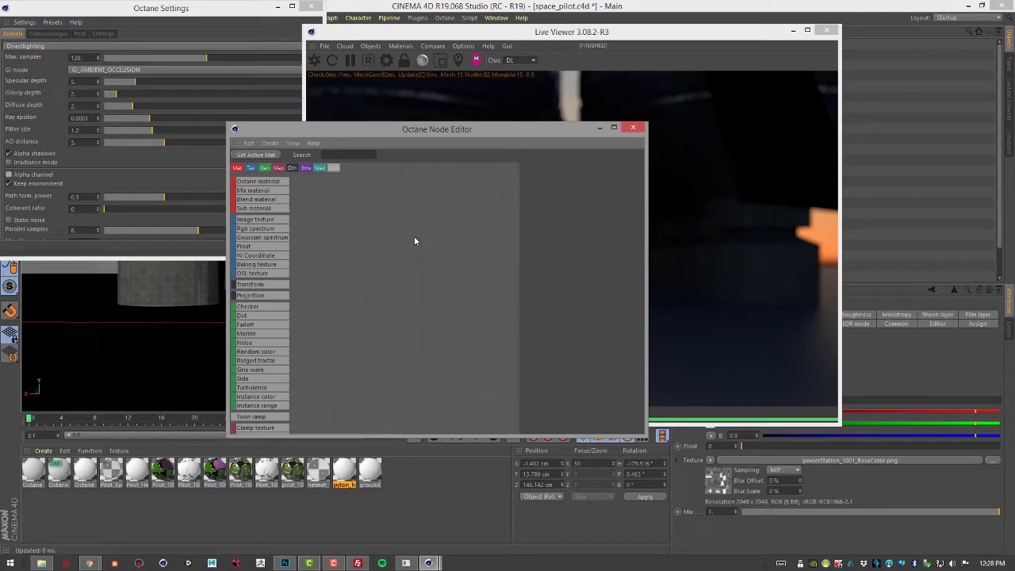
left_click(214, 469)
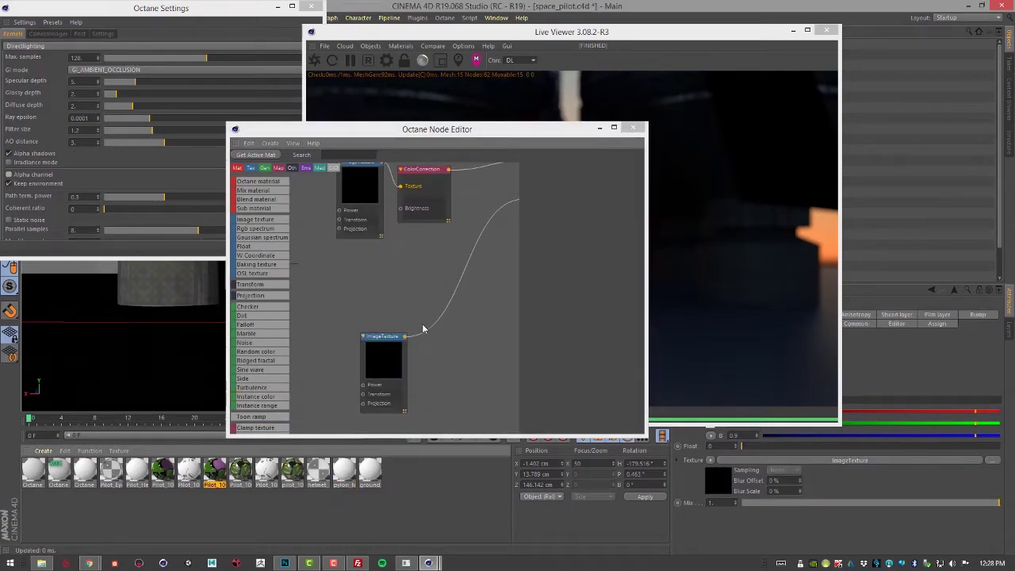
scroll(436, 340, "down", 5)
scroll(396, 340, "up", 3)
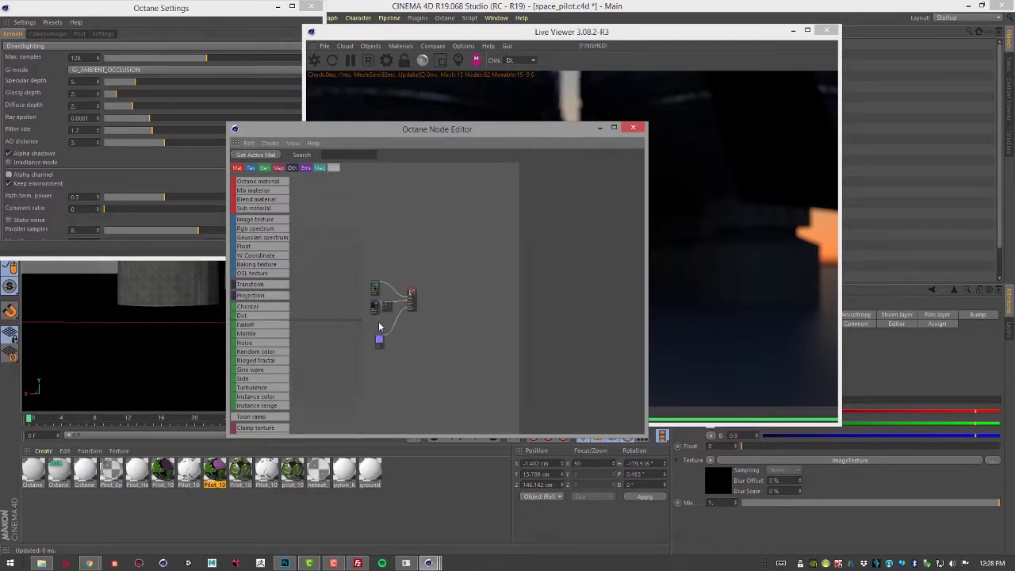
scroll(426, 351, "up", 3)
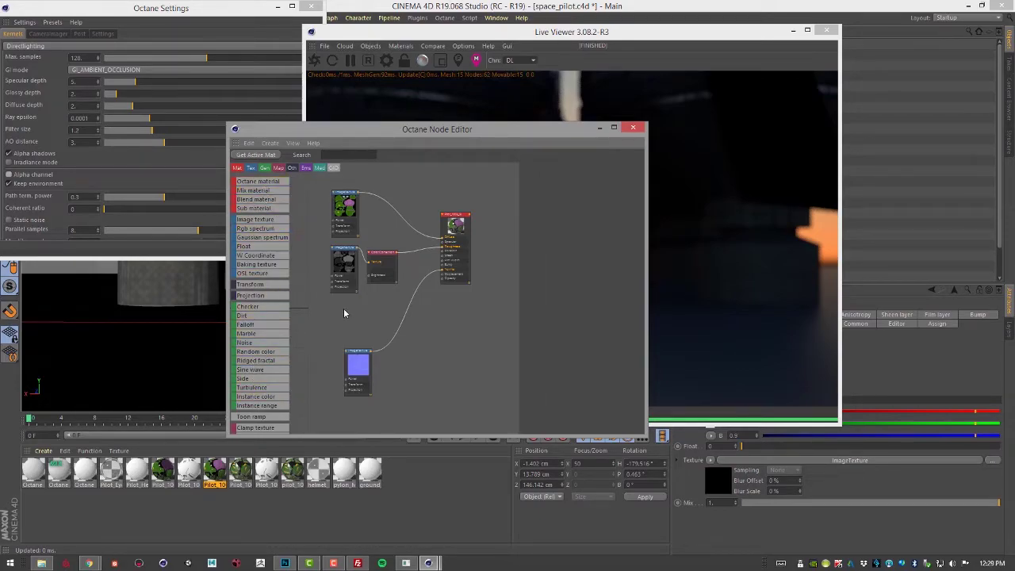
scroll(413, 320, "up", 3)
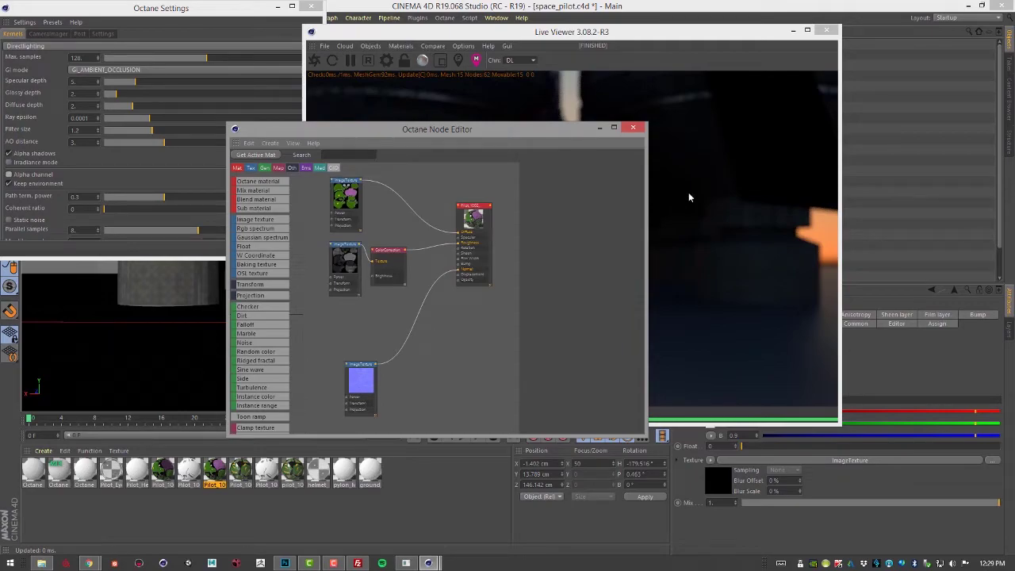
Close the Octane Node Editor to reveal the finished 128/128 pilot render.
left_click(634, 128)
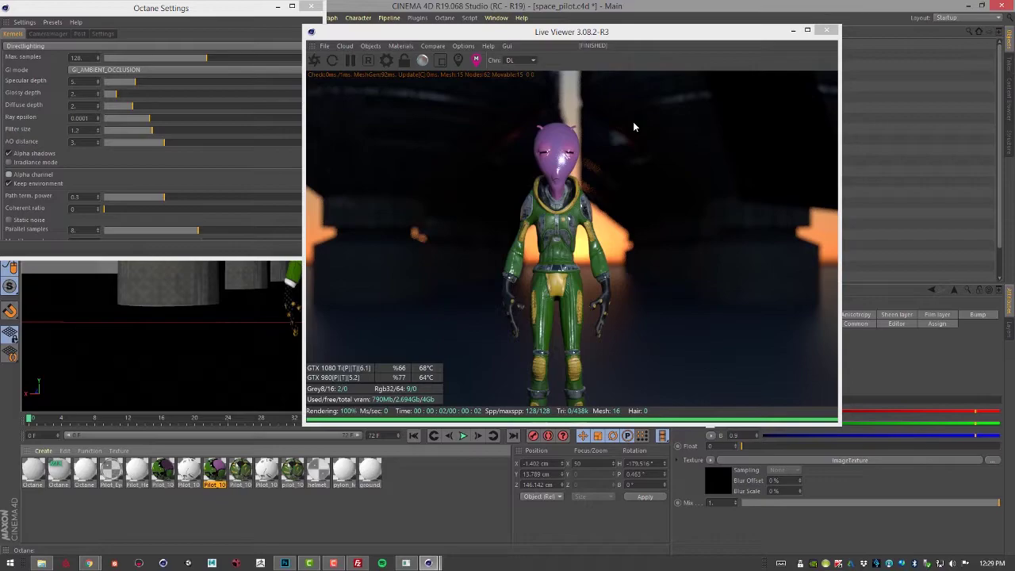